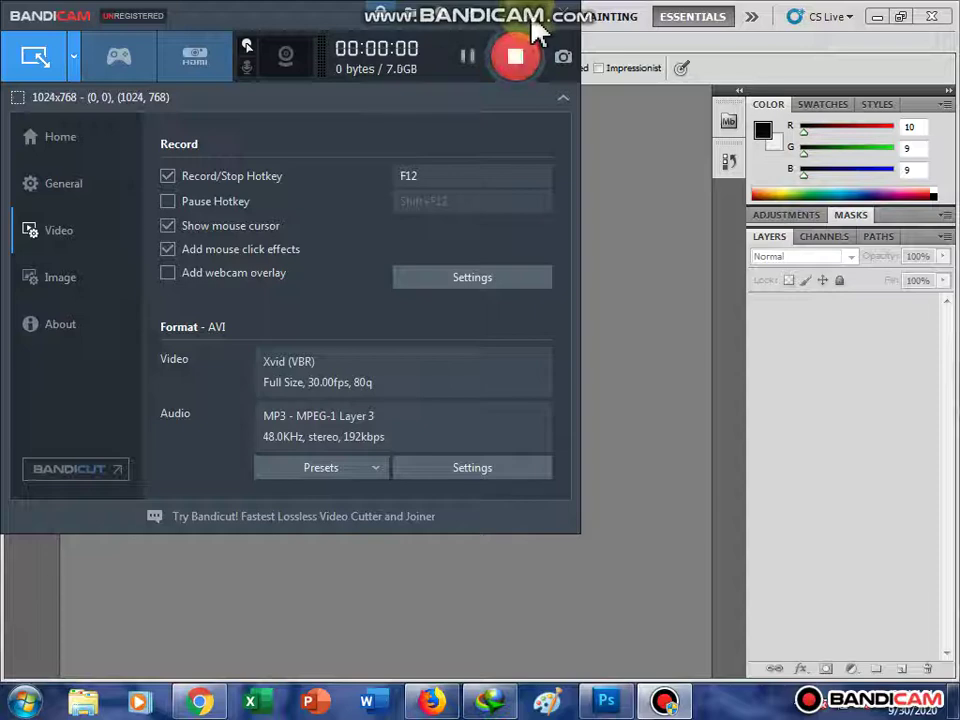
# - Open the old man portrait 7ec3c1614c8a6ceb4d2314774aae4146.jpg from the Desktop
pyautogui.click(364, 214)
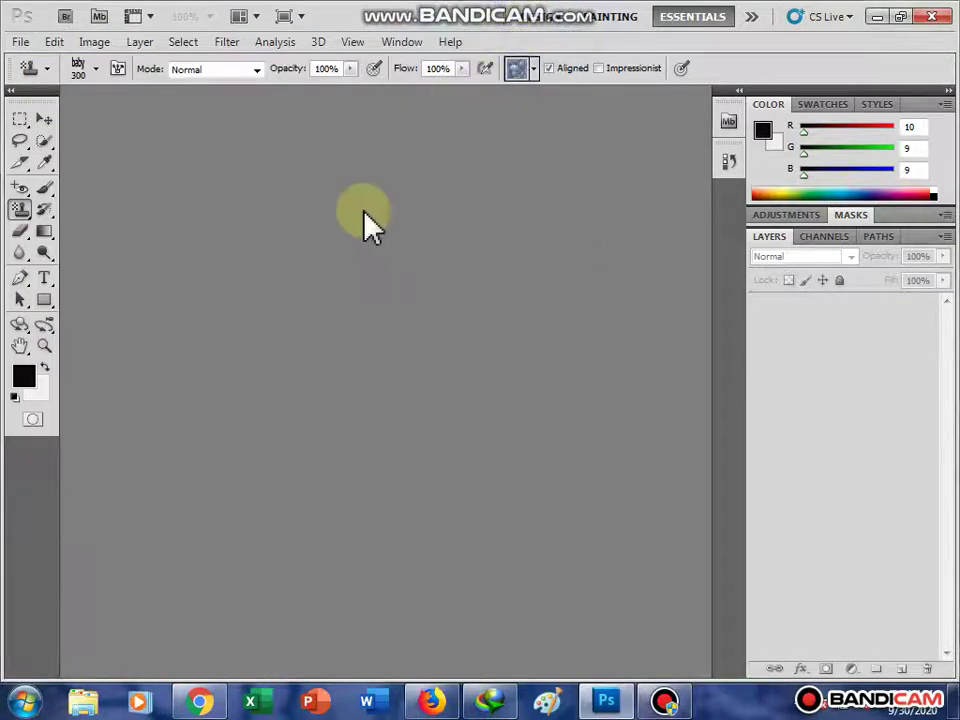
pyautogui.doubleClick(250, 275)
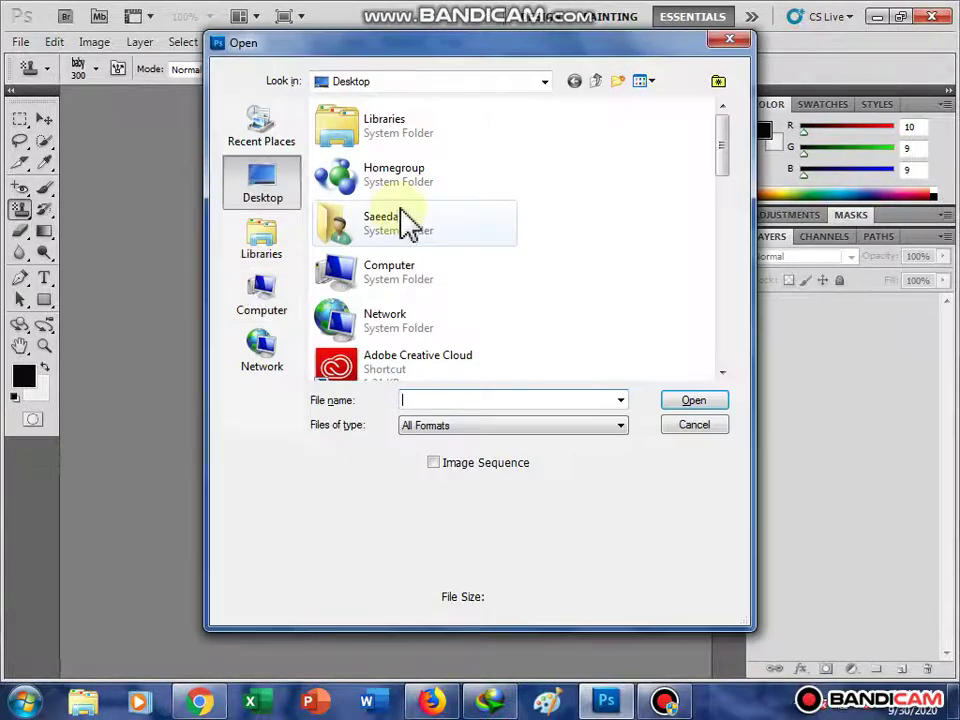
pyautogui.scroll(-2, 405, 225)
pyautogui.scroll(2, 405, 225)
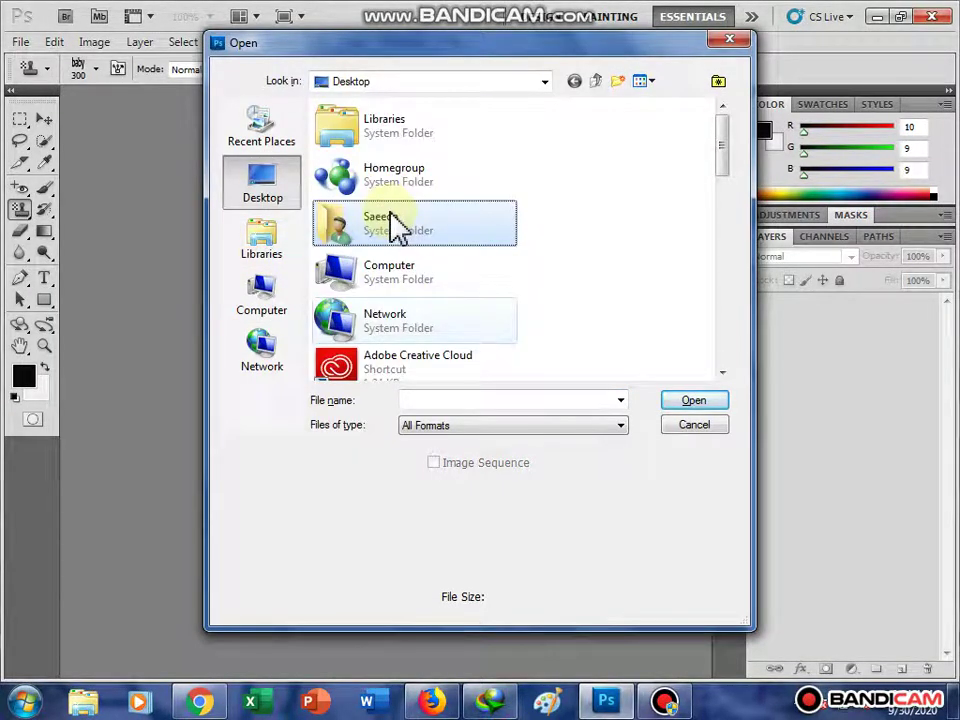
pyautogui.scroll(-5, 395, 235)
pyautogui.scroll(-2, 388, 245)
pyautogui.scroll(-2, 384, 253)
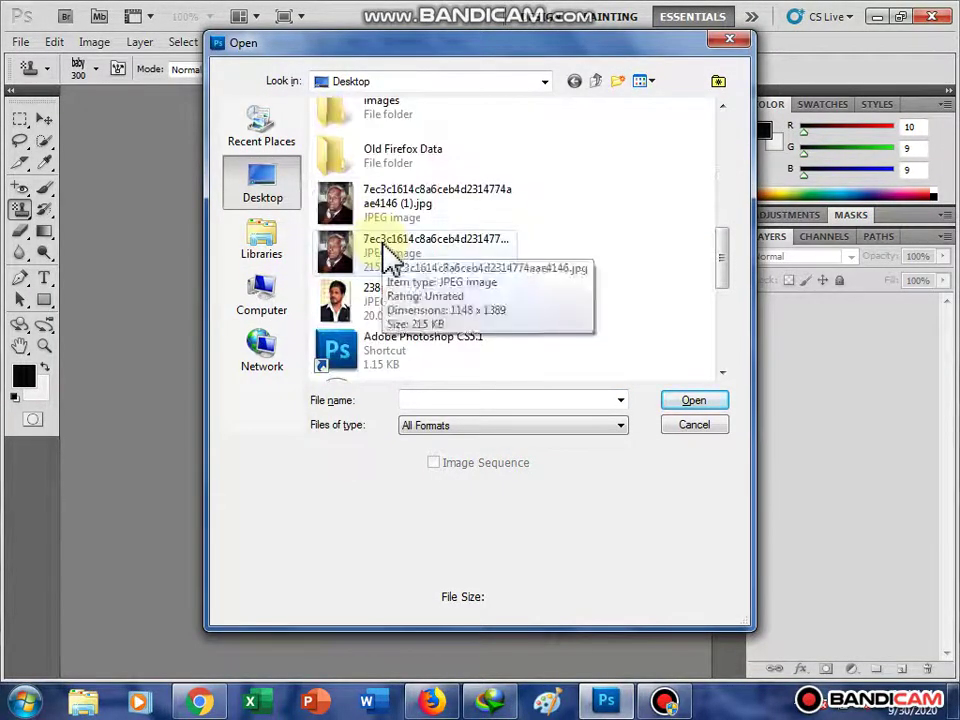
pyautogui.click(386, 252)
pyautogui.click(688, 398)
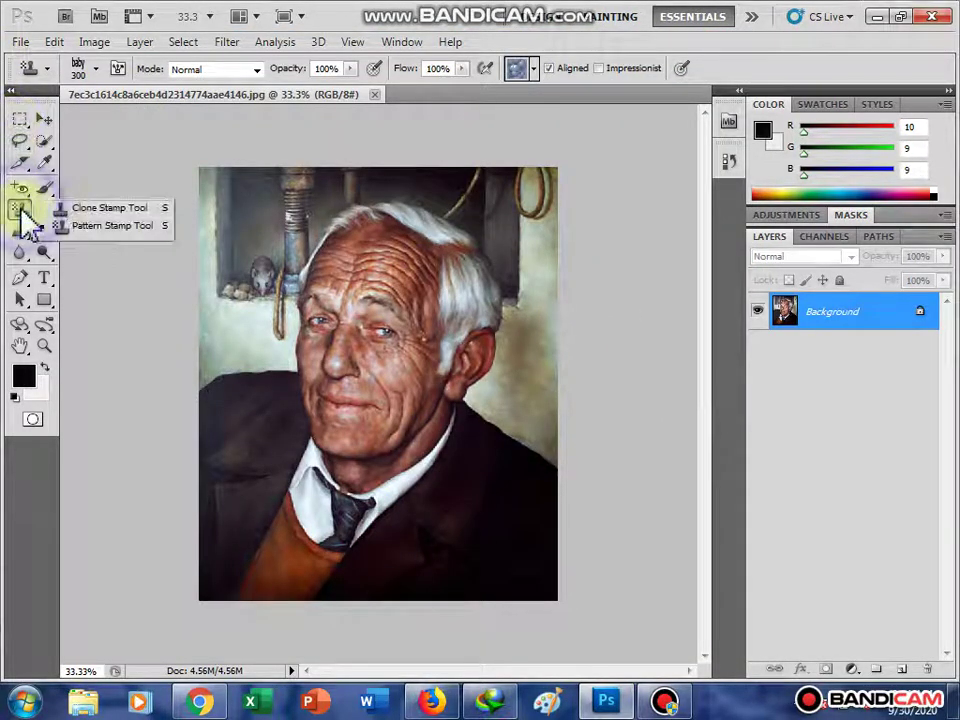
# - Select the Clone Stamp Tool and create a new blank document, Untitled-1
pyautogui.moveTo(20, 209); pyautogui.dragTo(68, 214)
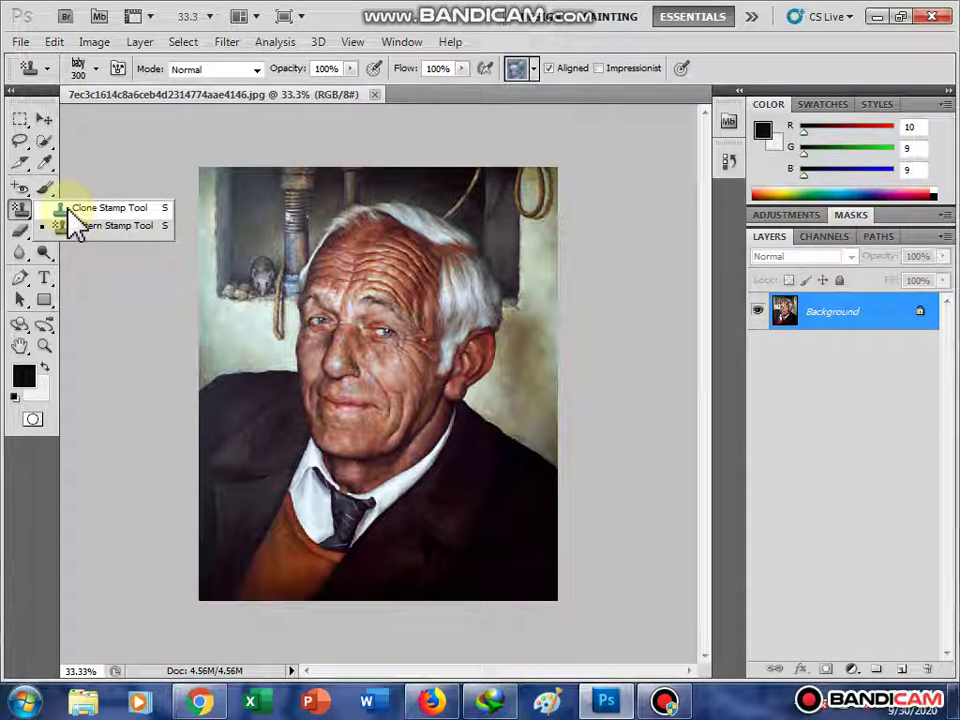
pyautogui.click(69, 210)
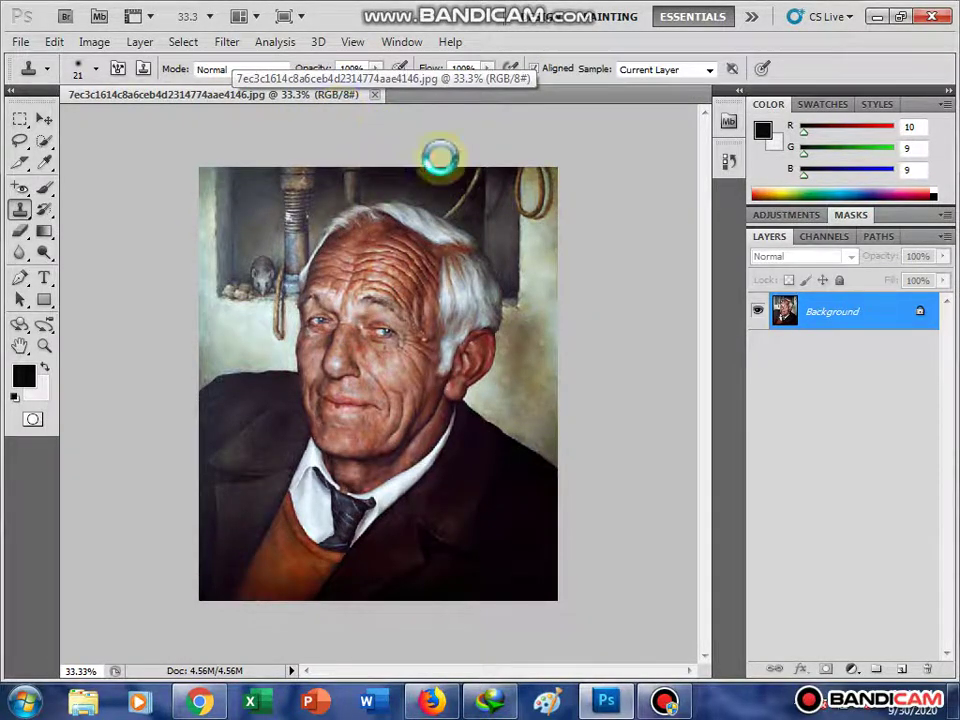
pyautogui.hotkey('ctrl', 'n')
pyautogui.click(650, 165)
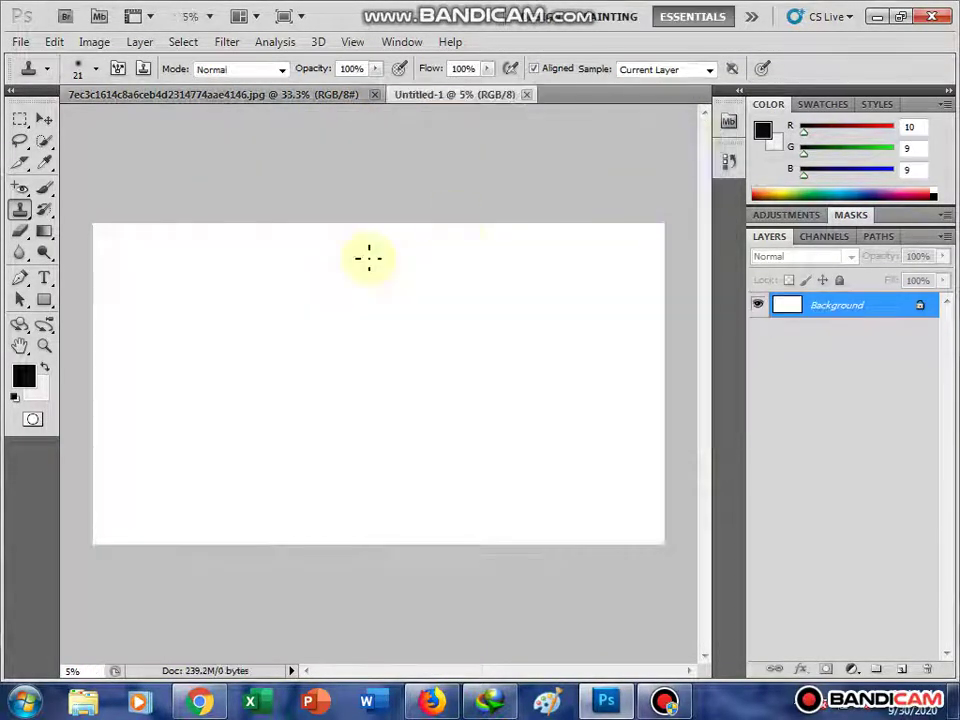
# - Type the note 'press alt and celect any place…' near the top left of the blank page
pyautogui.click(44, 277)
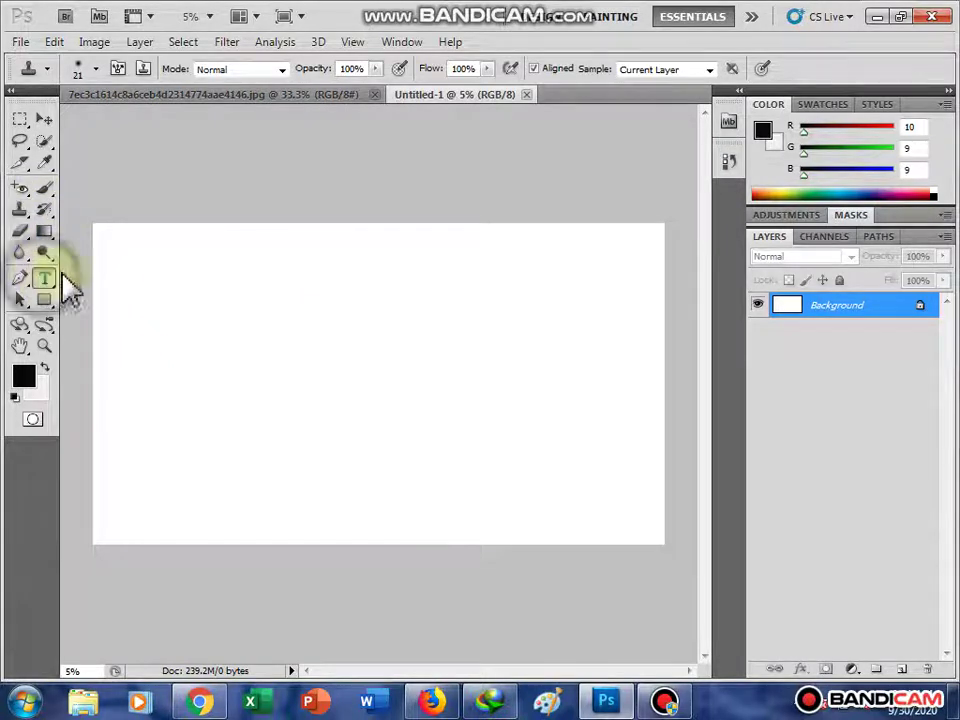
pyautogui.click(159, 264)
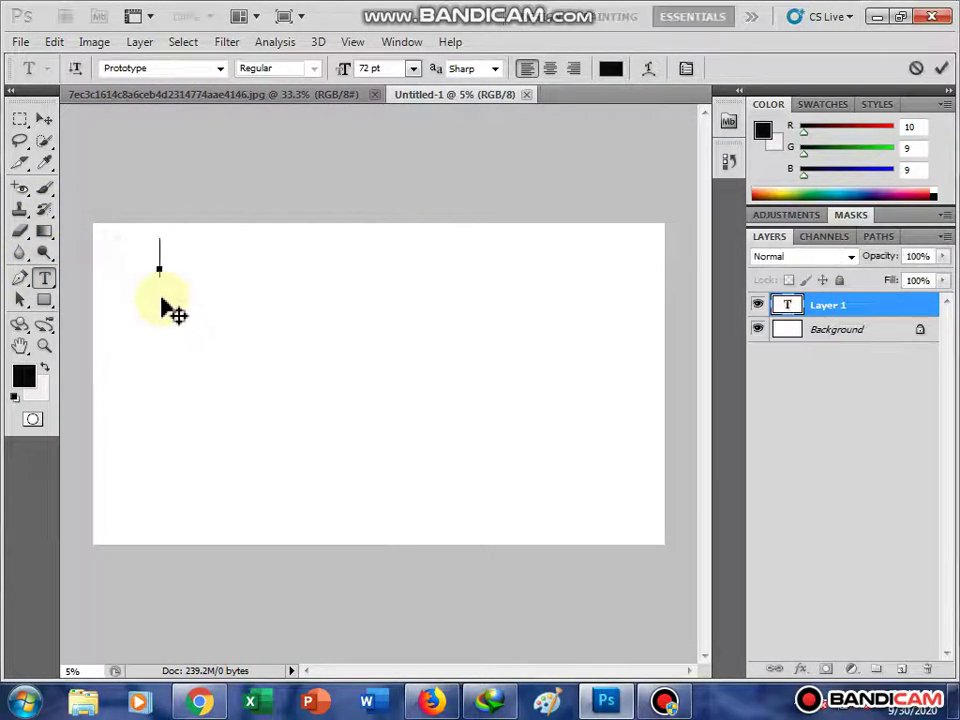
pyautogui.write('Dress alt and')
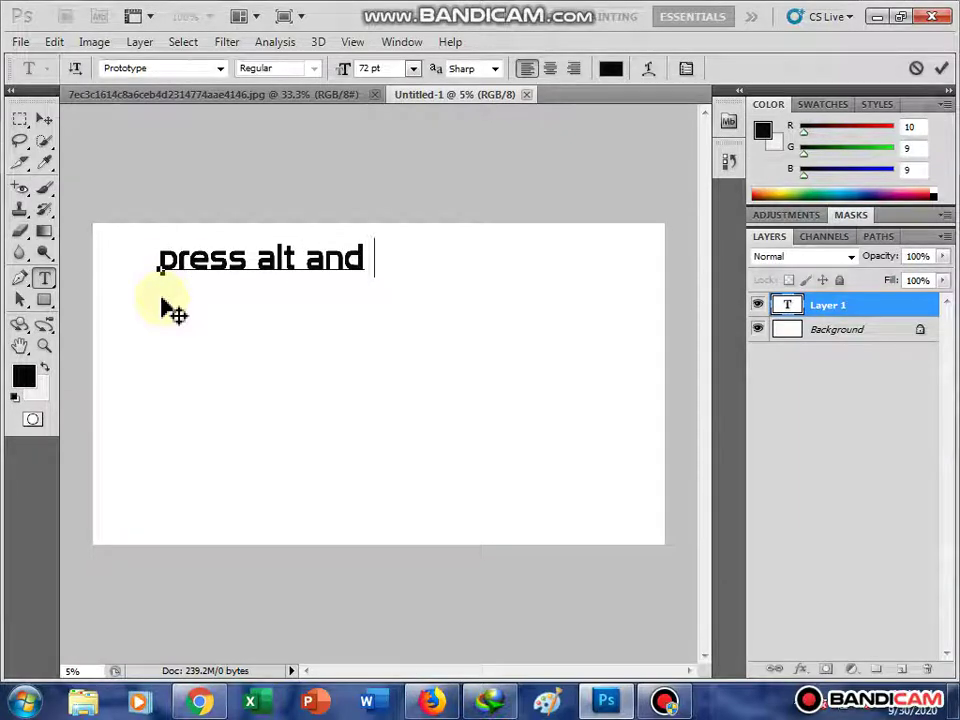
pyautogui.write(' celect')
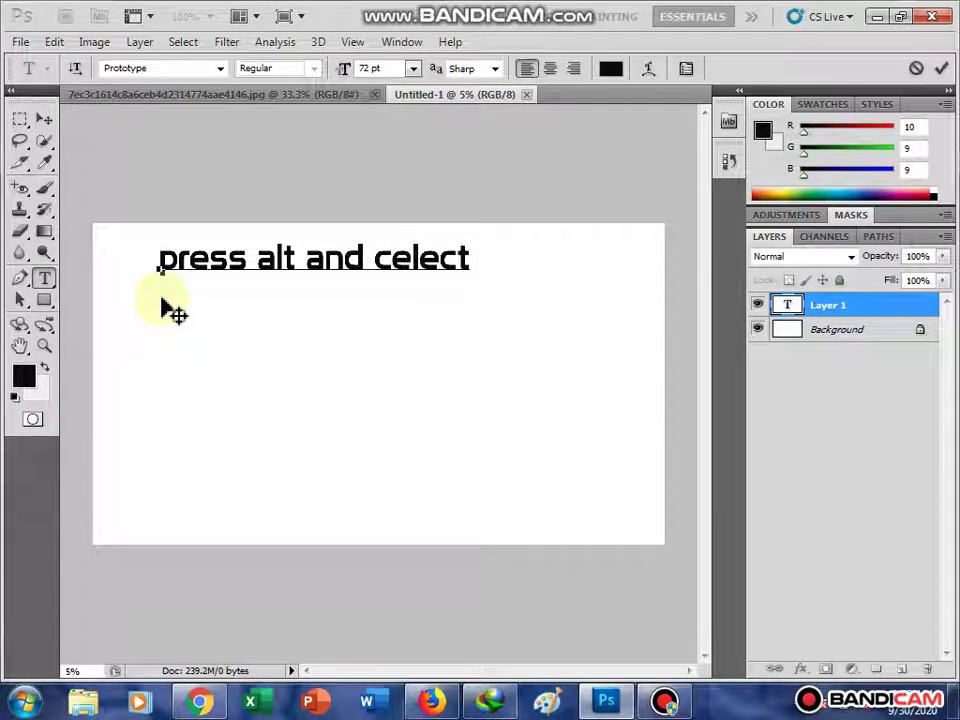
pyautogui.write(' any place o')
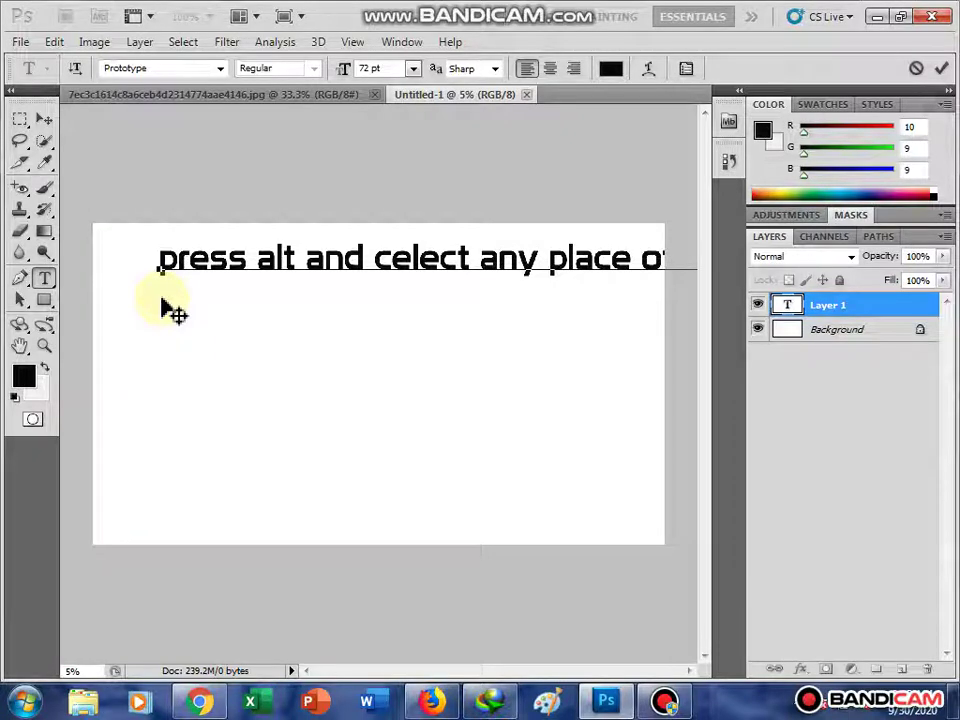
# - Free Transform the note line narrower so it fits across the page
pyautogui.click(42, 118)
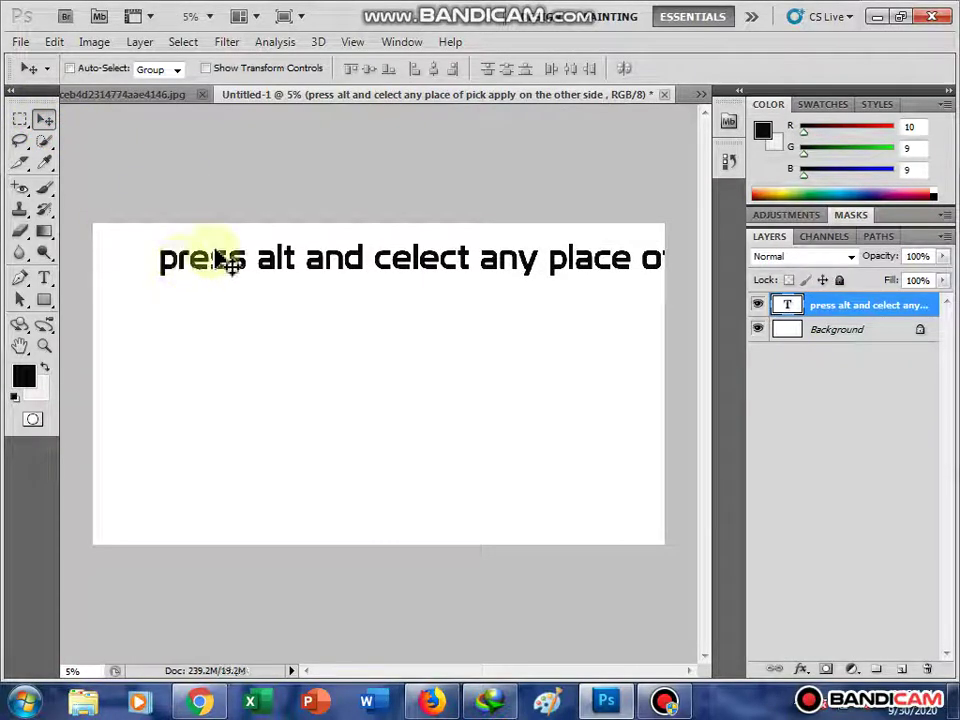
pyautogui.hotkey('ctrl', 't')
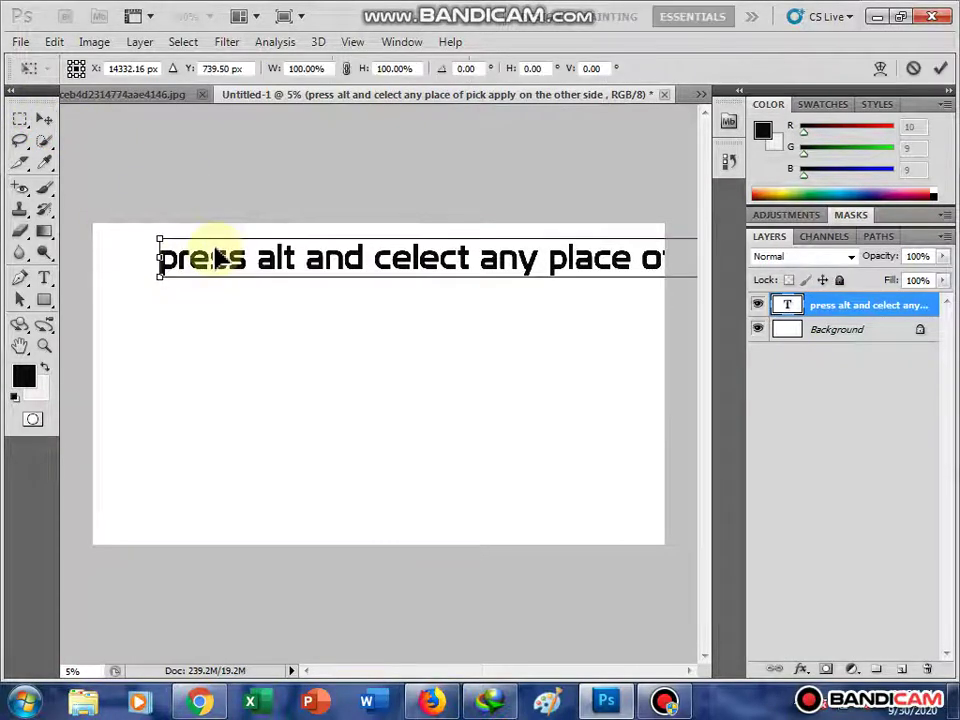
pyautogui.moveTo(160, 258)
pyautogui.mouseDown()
pyautogui.moveTo(597, 257)
pyautogui.moveTo(190, 262)
pyautogui.mouseUp()
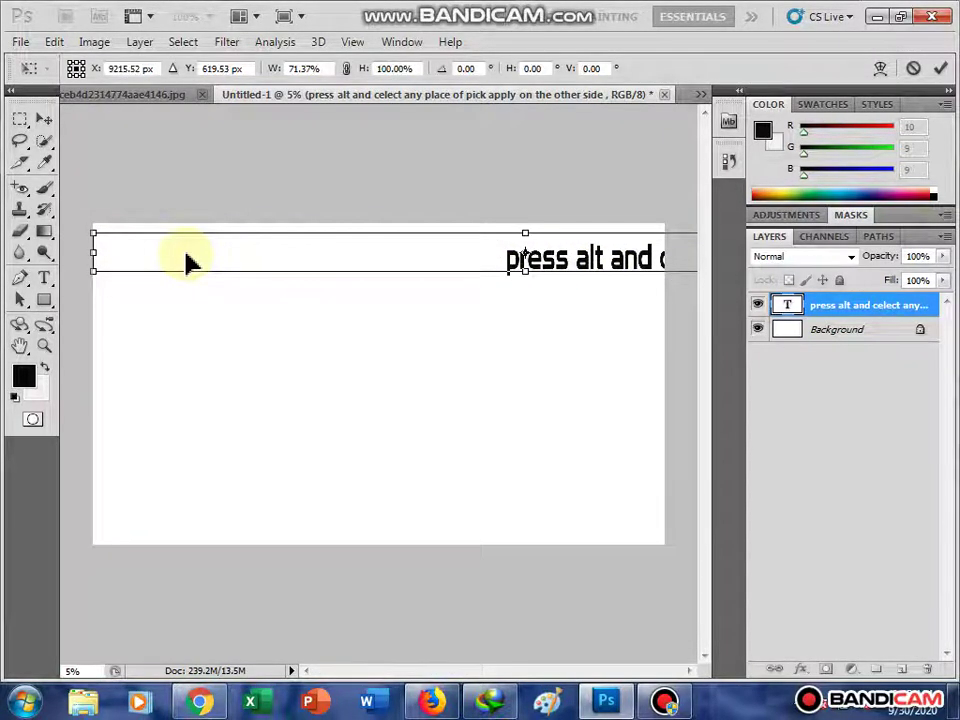
pyautogui.moveTo(92, 252); pyautogui.dragTo(514, 258)
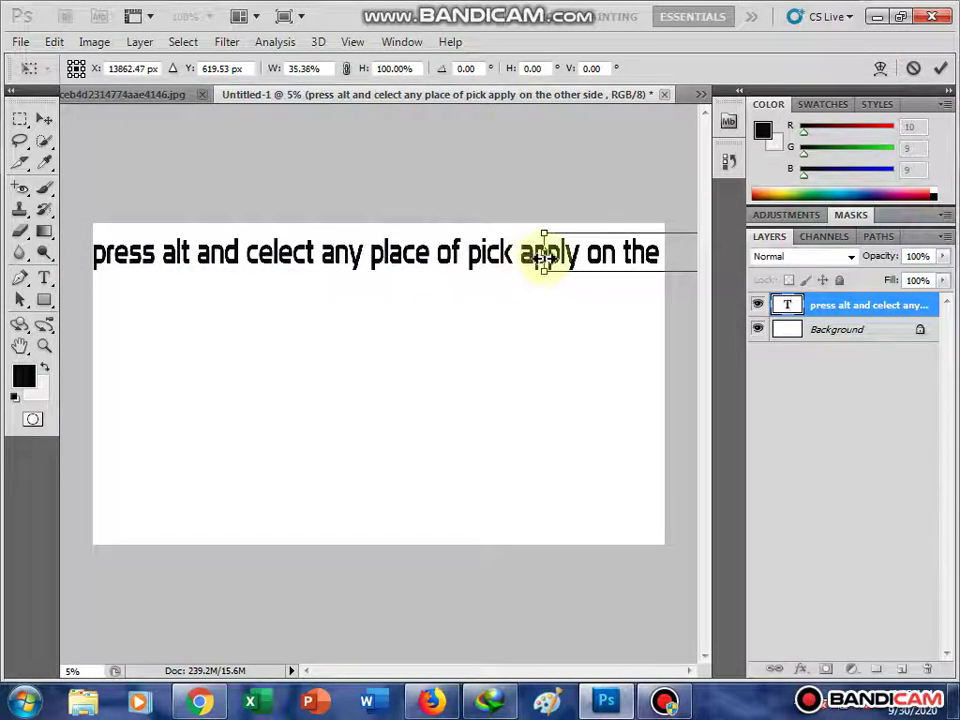
pyautogui.moveTo(514, 258); pyautogui.dragTo(167, 257)
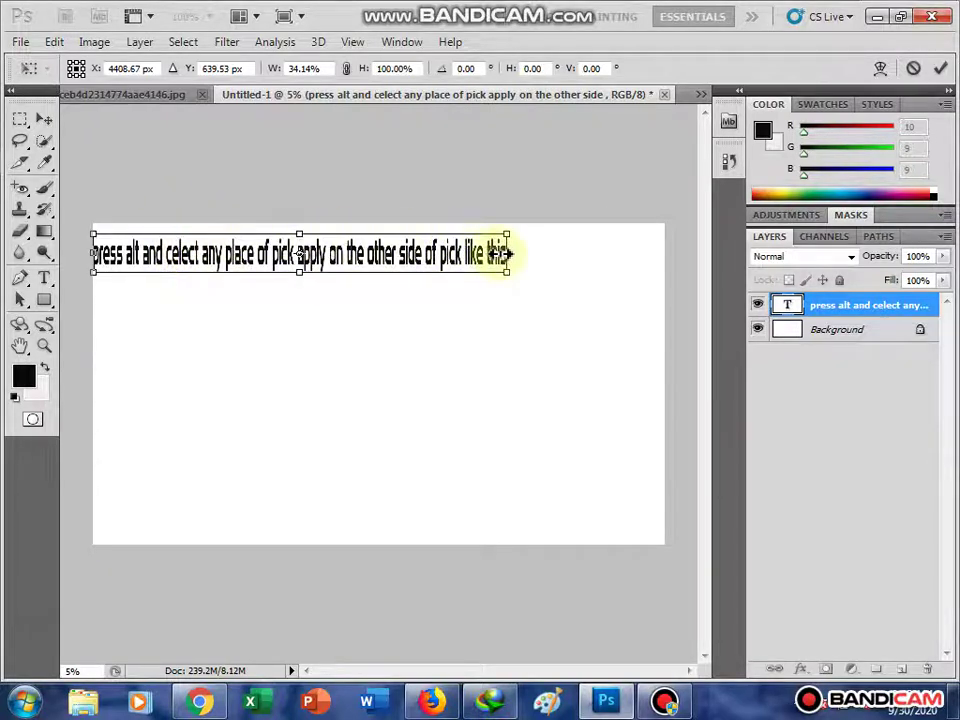
pyautogui.moveTo(510, 255); pyautogui.dragTo(666, 251)
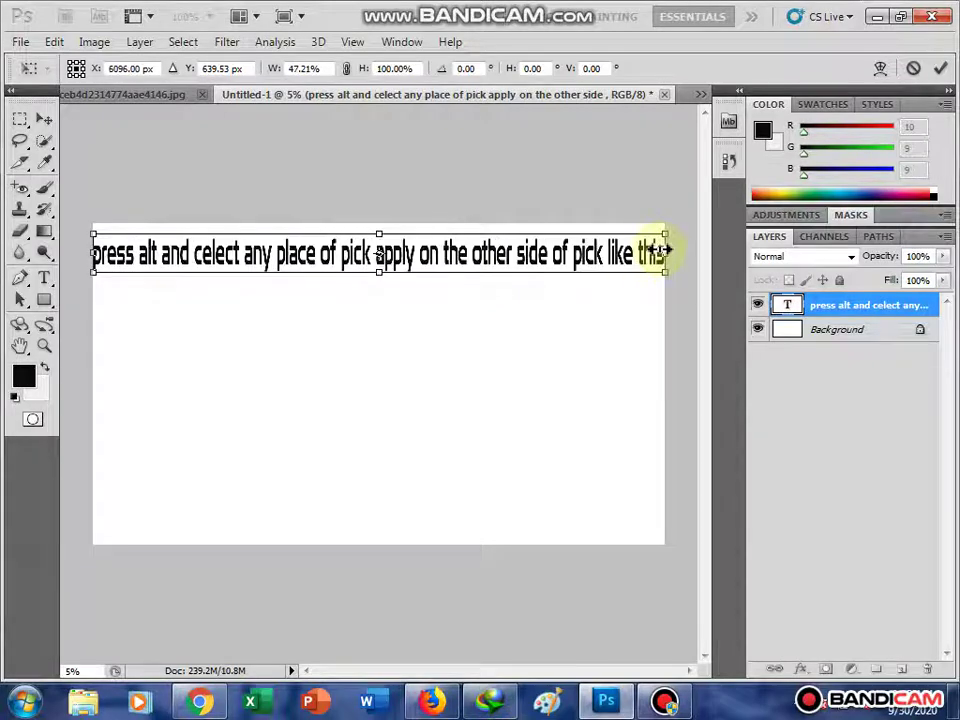
pyautogui.click(44, 118)
pyautogui.click(383, 276)
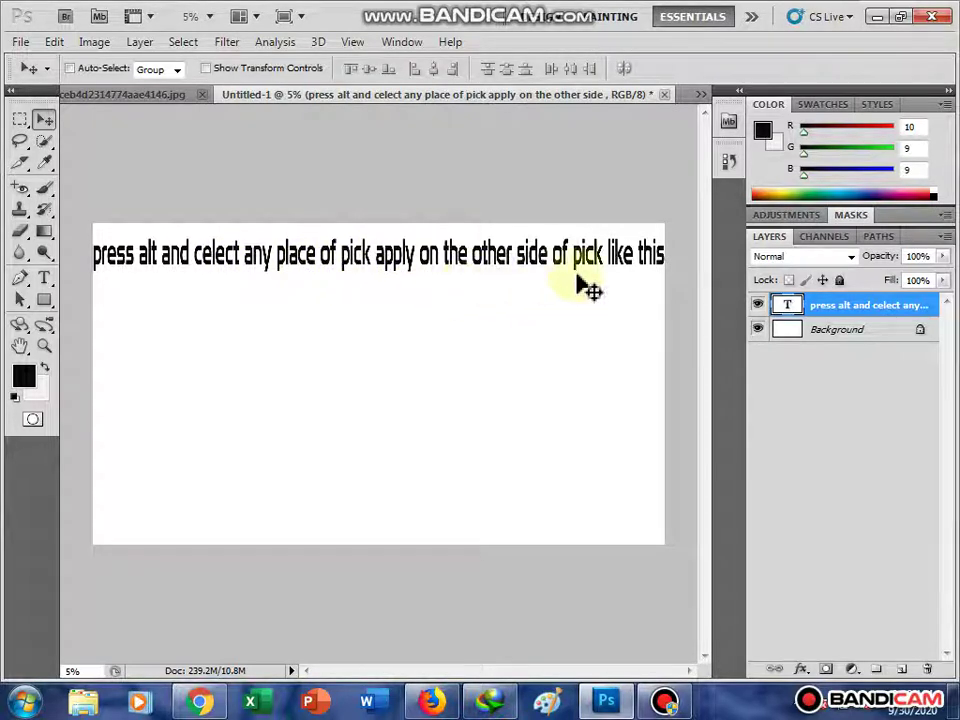
# - Correct 'celect' to 'select' in the note and commit the text
pyautogui.click(44, 279)
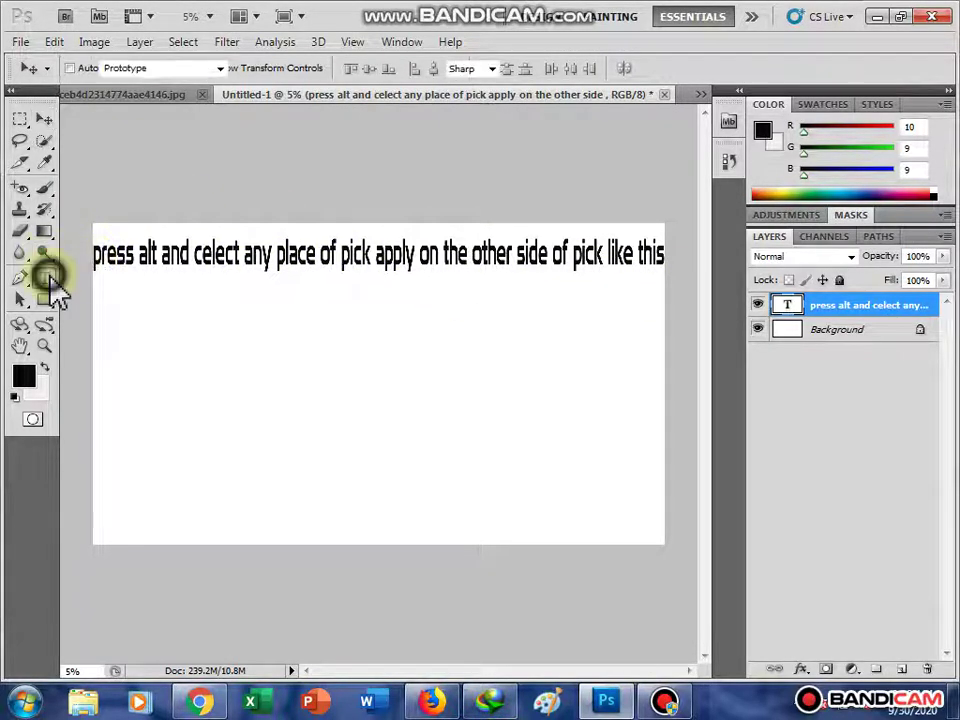
pyautogui.click(205, 247)
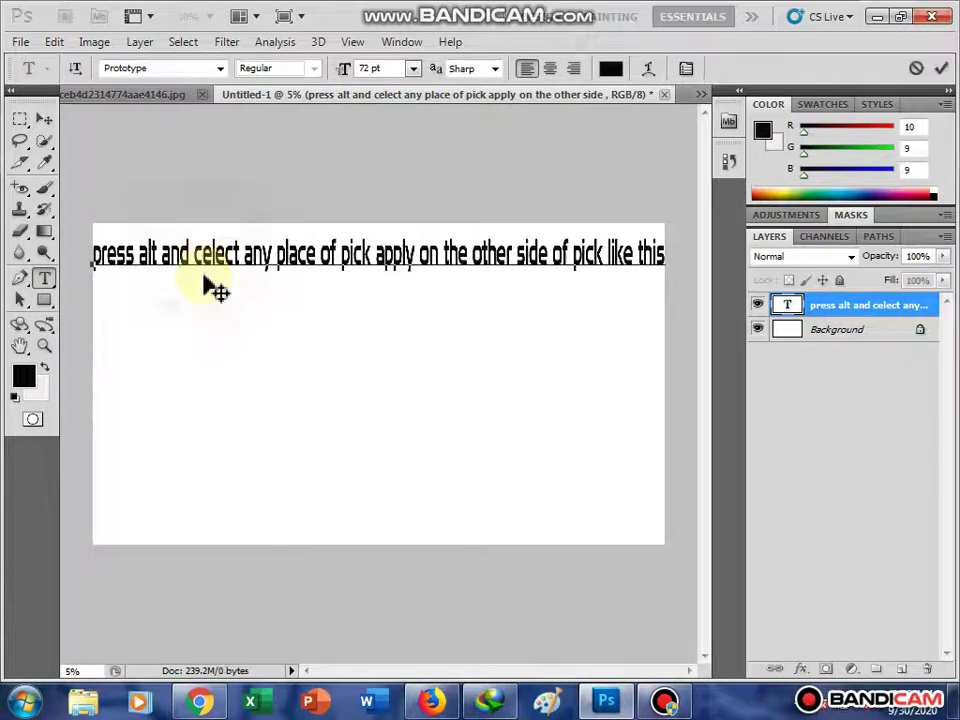
pyautogui.press('BackSpace')
pyautogui.write('s')
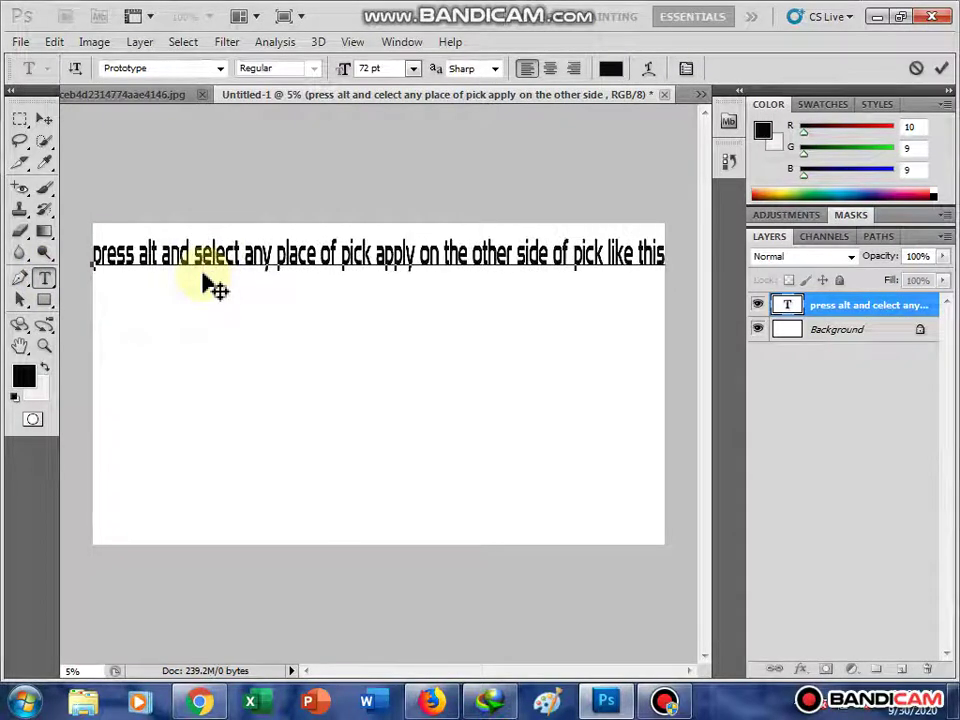
pyautogui.click(44, 119)
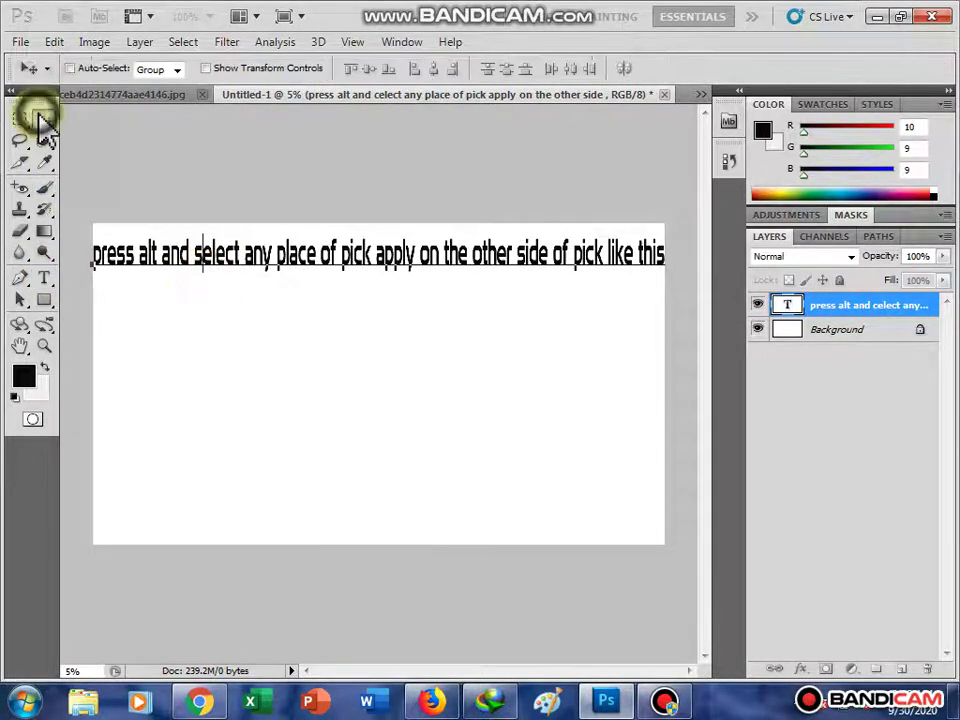
# - Clone the man's face onto the portrait's left side using a 200 px Clone Stamp sampled at his eye
pyautogui.click(176, 95)
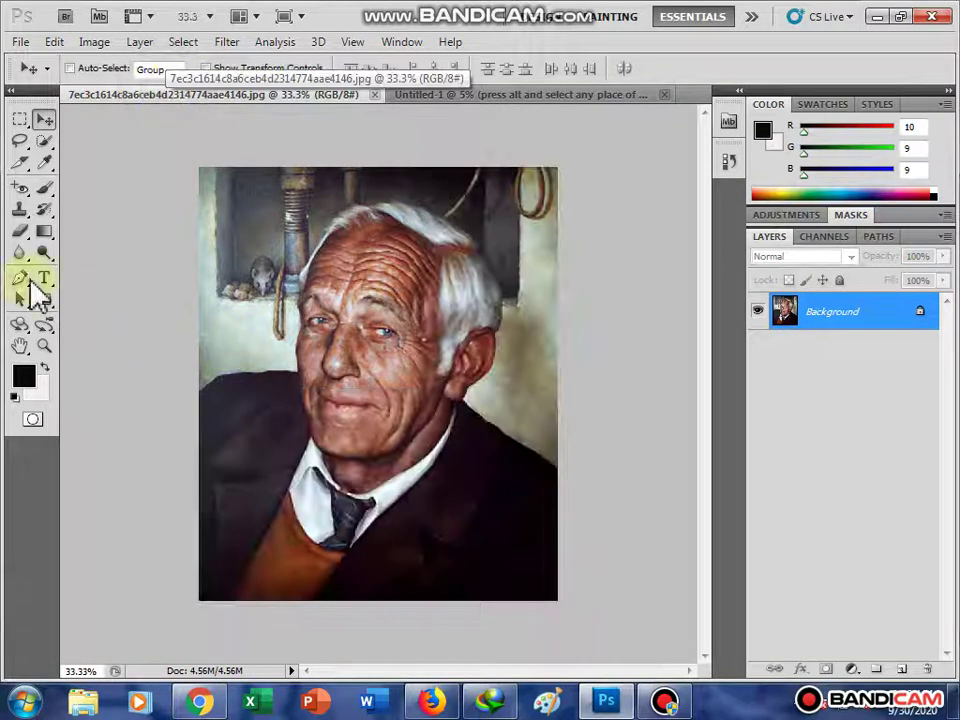
pyautogui.click(19, 208)
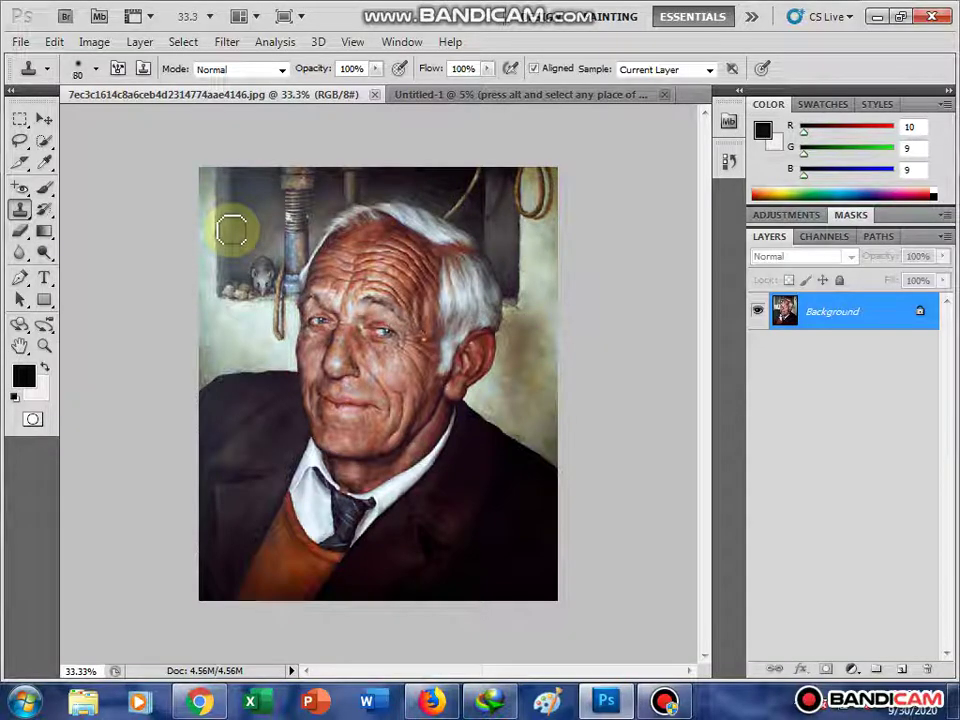
pyautogui.press(']')
pyautogui.press(']')
pyautogui.press(']')
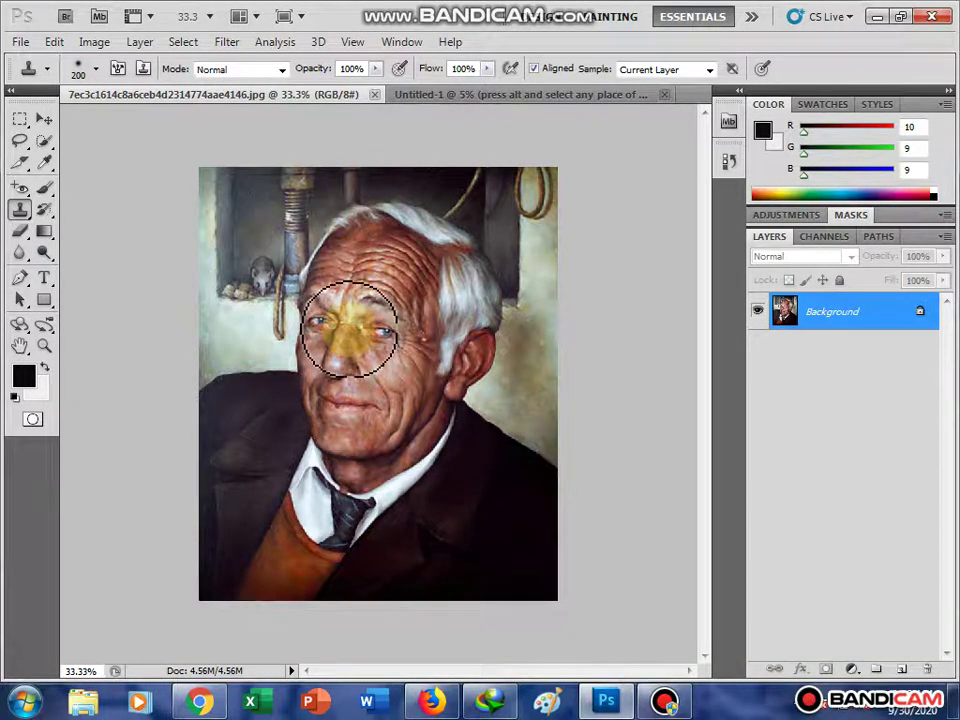
pyautogui.keyDown('alt'); pyautogui.click(356, 318); pyautogui.keyUp('alt')
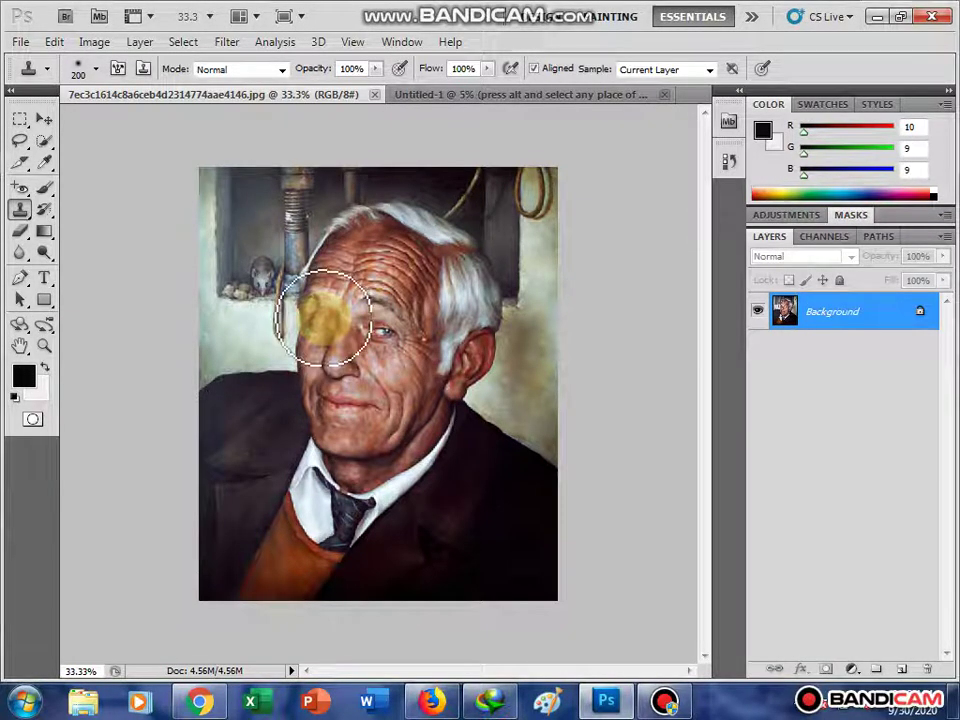
pyautogui.moveTo(240, 242)
pyautogui.mouseDown()
pyautogui.moveTo(207, 318)
pyautogui.moveTo(223, 193)
pyautogui.moveTo(236, 182)
pyautogui.moveTo(278, 190)
pyautogui.moveTo(261, 272)
pyautogui.moveTo(283, 221)
pyautogui.moveTo(283, 237)
pyautogui.moveTo(253, 321)
pyautogui.moveTo(260, 340)
pyautogui.moveTo(214, 360)
pyautogui.moveTo(320, 190)
pyautogui.moveTo(336, 203)
pyautogui.moveTo(300, 321)
pyautogui.moveTo(257, 343)
pyautogui.moveTo(236, 369)
pyautogui.moveTo(168, 395)
pyautogui.moveTo(208, 450)
pyautogui.moveTo(225, 407)
pyautogui.moveTo(277, 400)
pyautogui.moveTo(225, 465)
pyautogui.moveTo(268, 471)
pyautogui.moveTo(281, 428)
pyautogui.moveTo(214, 514)
pyautogui.moveTo(204, 489)
pyautogui.mouseUp()
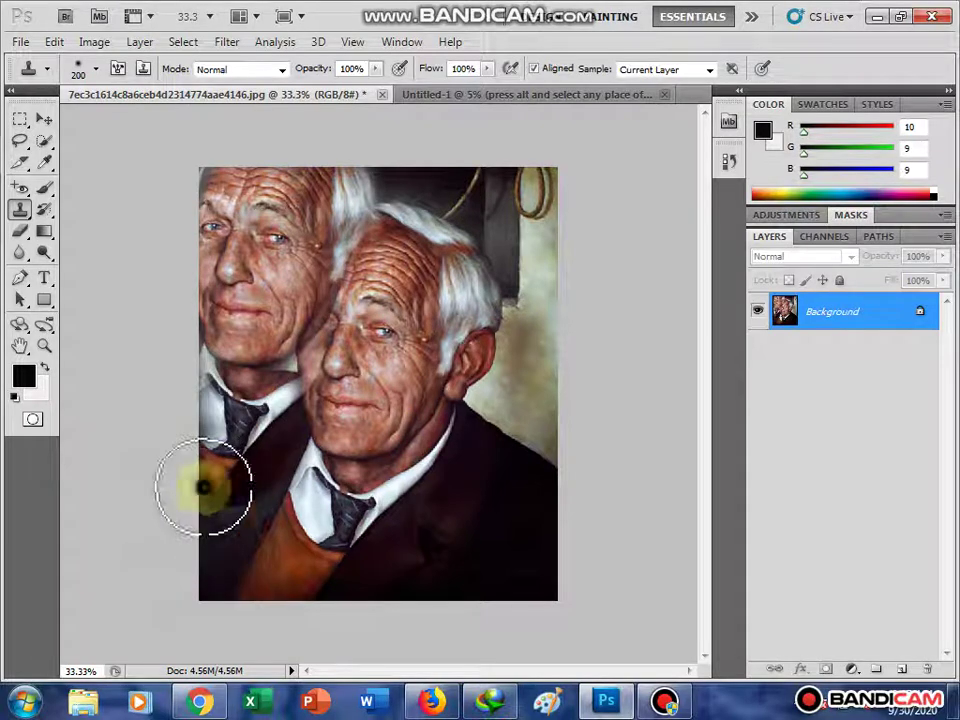
pyautogui.moveTo(360, 215)
pyautogui.mouseDown()
pyautogui.moveTo(395, 205)
pyautogui.moveTo(366, 229)
pyautogui.mouseUp()
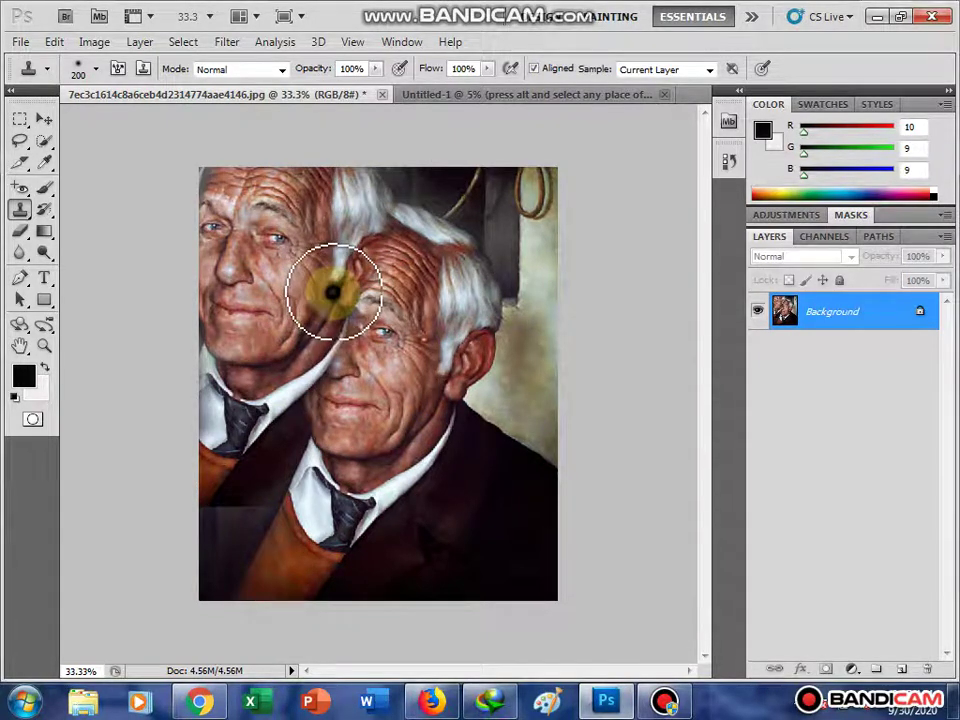
pyautogui.moveTo(338, 268); pyautogui.dragTo(407, 182)
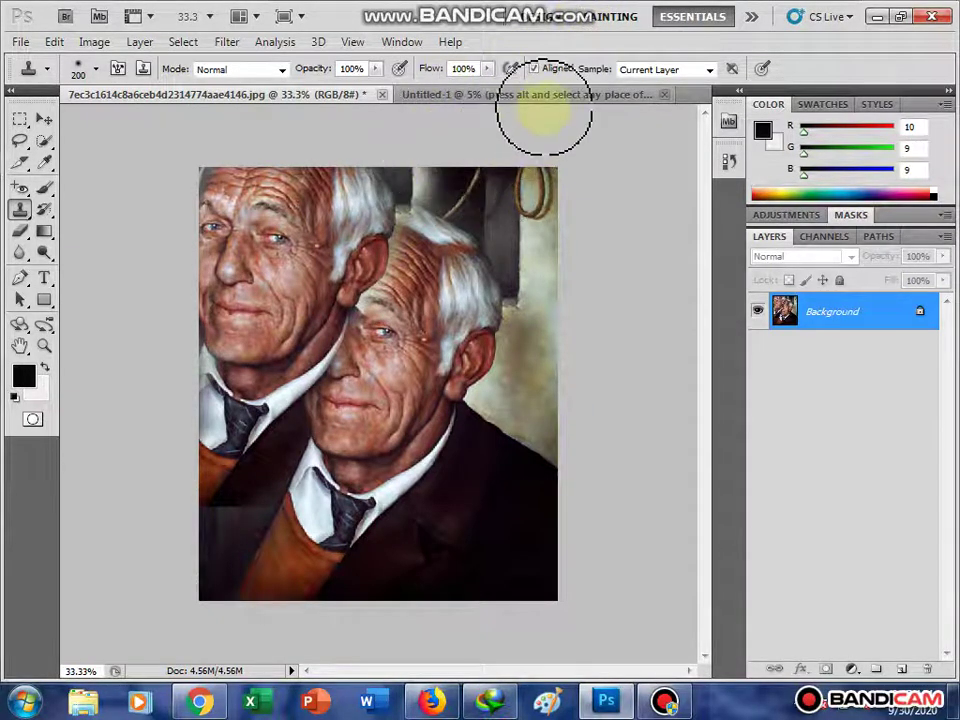
# - Close the portrait without saving and add the heading 'pettern stamp tool' to the note page
pyautogui.click(382, 94)
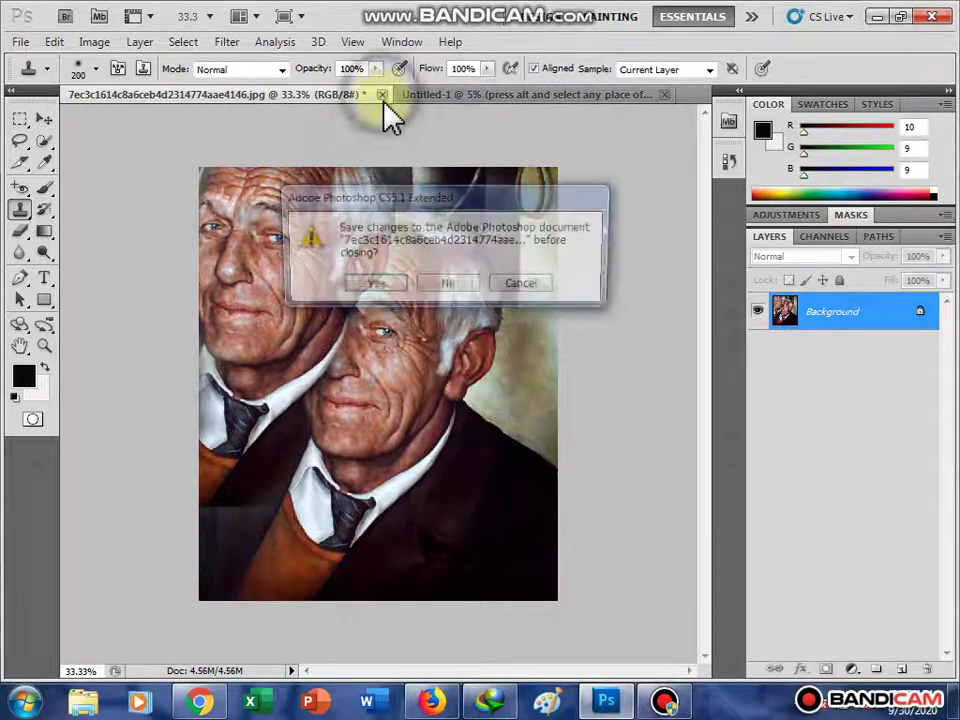
pyautogui.click(430, 283)
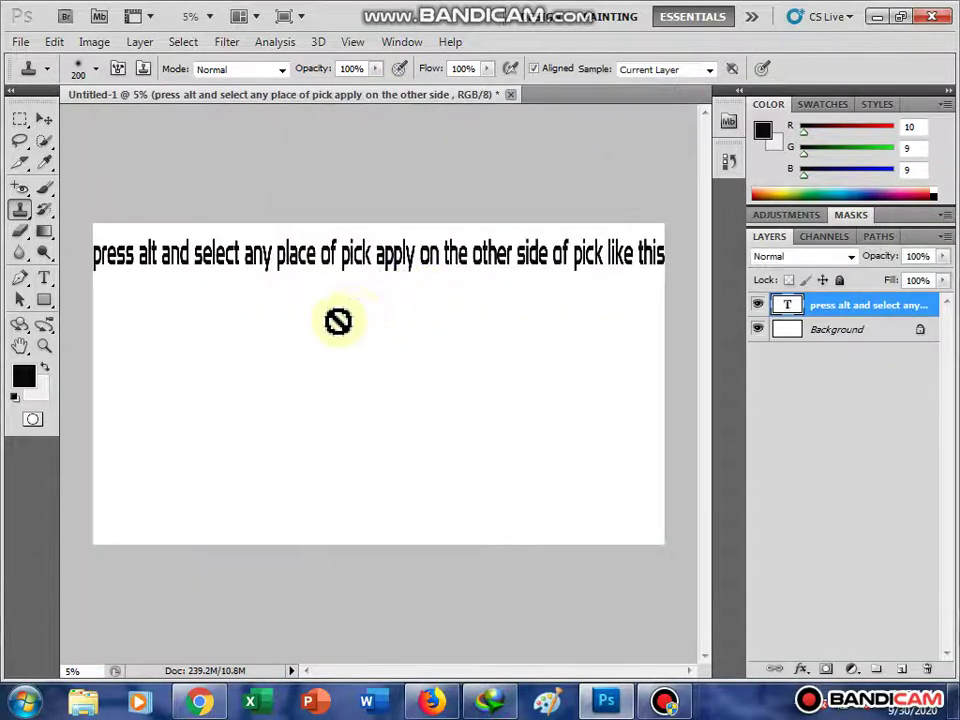
pyautogui.click(45, 279)
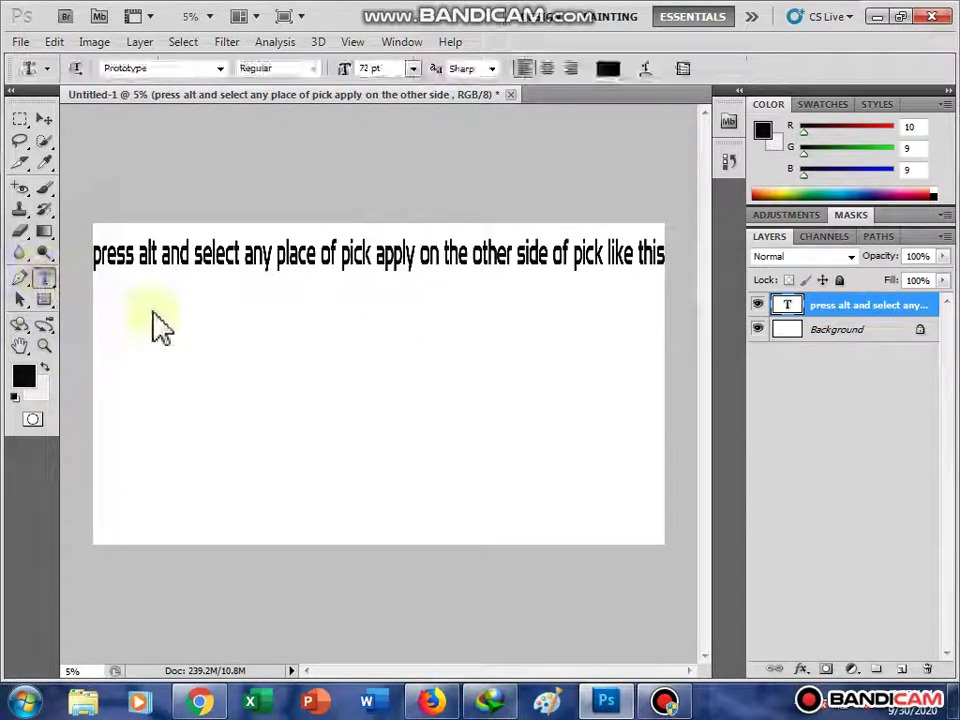
pyautogui.click(116, 310)
pyautogui.write('pettern')
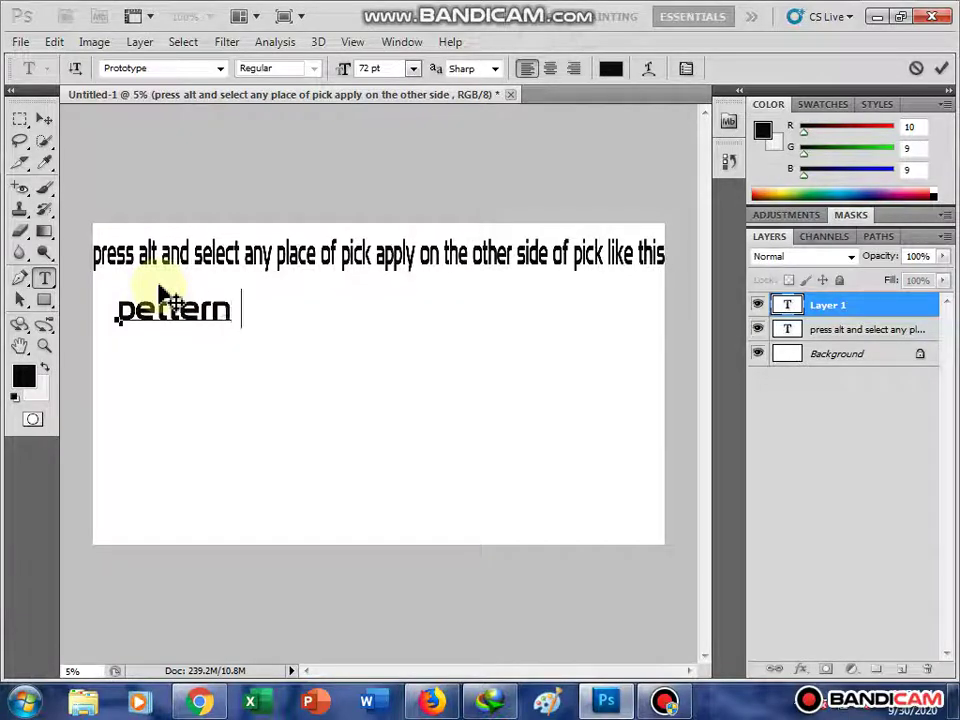
pyautogui.write('sta')
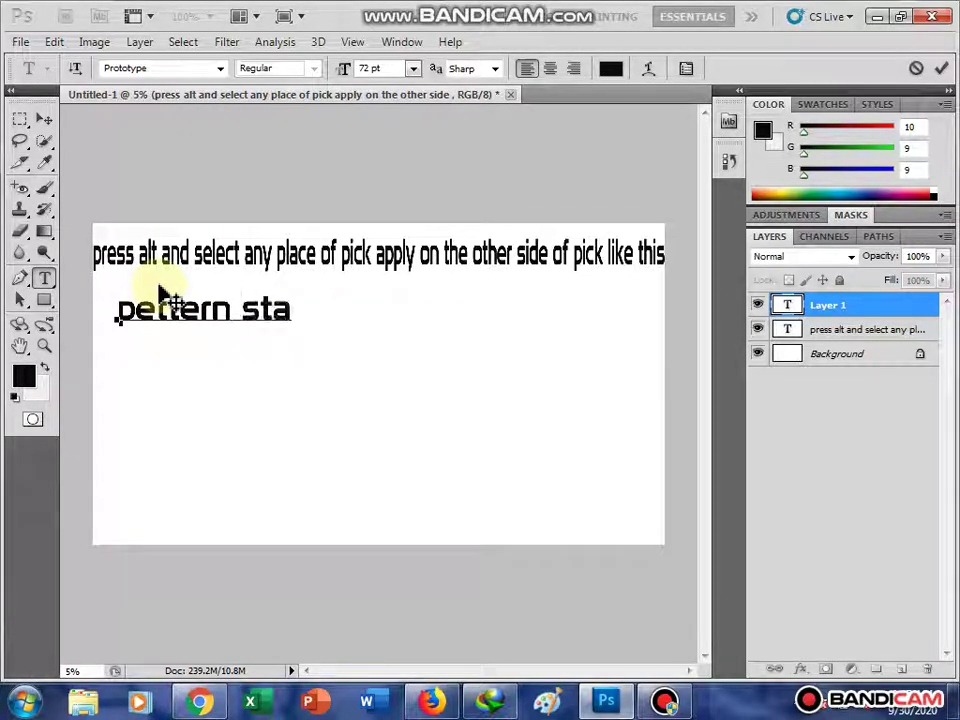
pyautogui.write('mp tool')
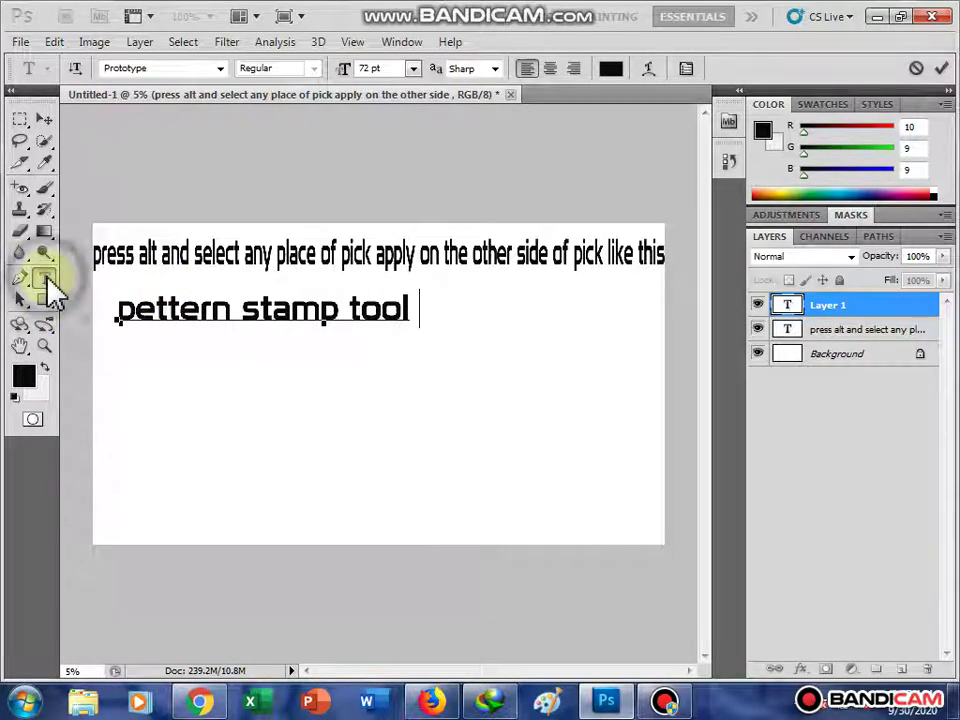
pyautogui.click(45, 121)
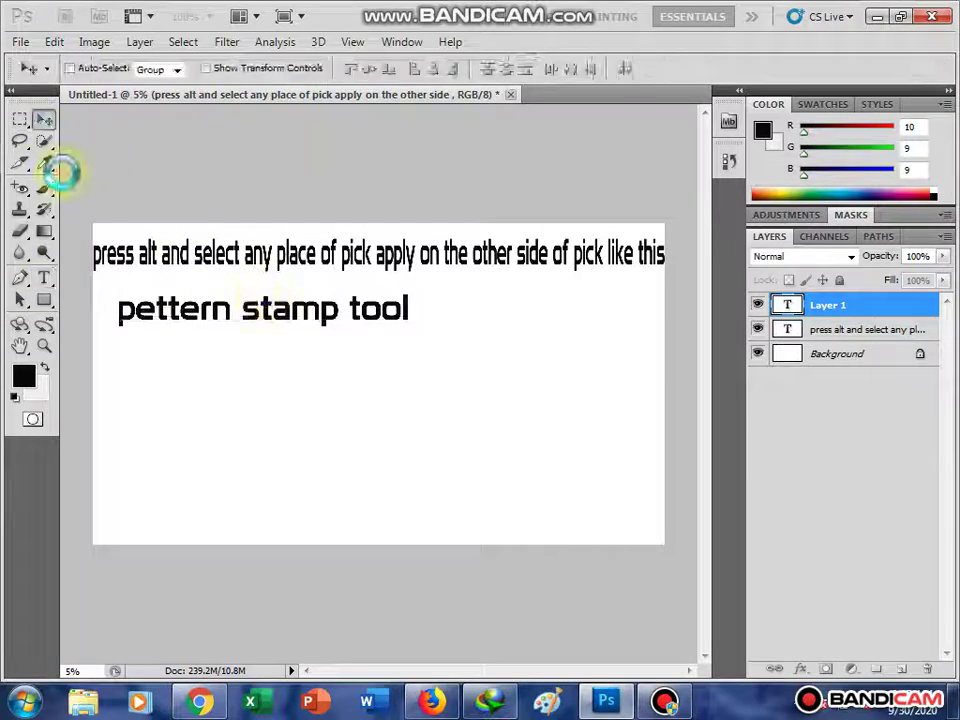
# - Add the line 'control o ppen a image select pettern', narrowed and moved under the heading
pyautogui.click(45, 278)
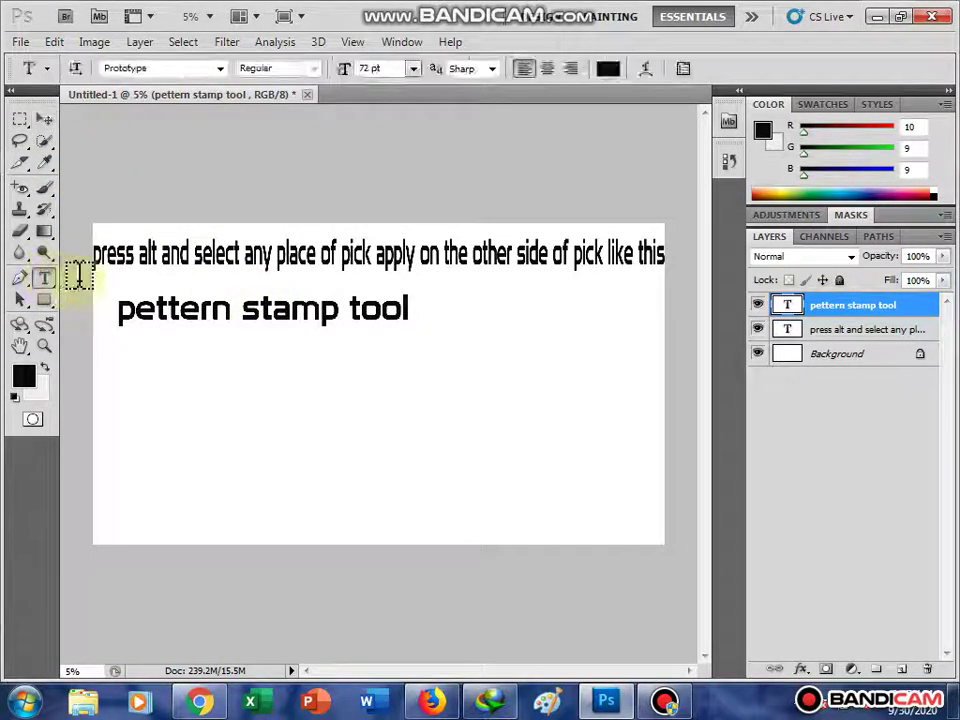
pyautogui.click(111, 366)
pyautogui.write('control o ppen a image select pette')
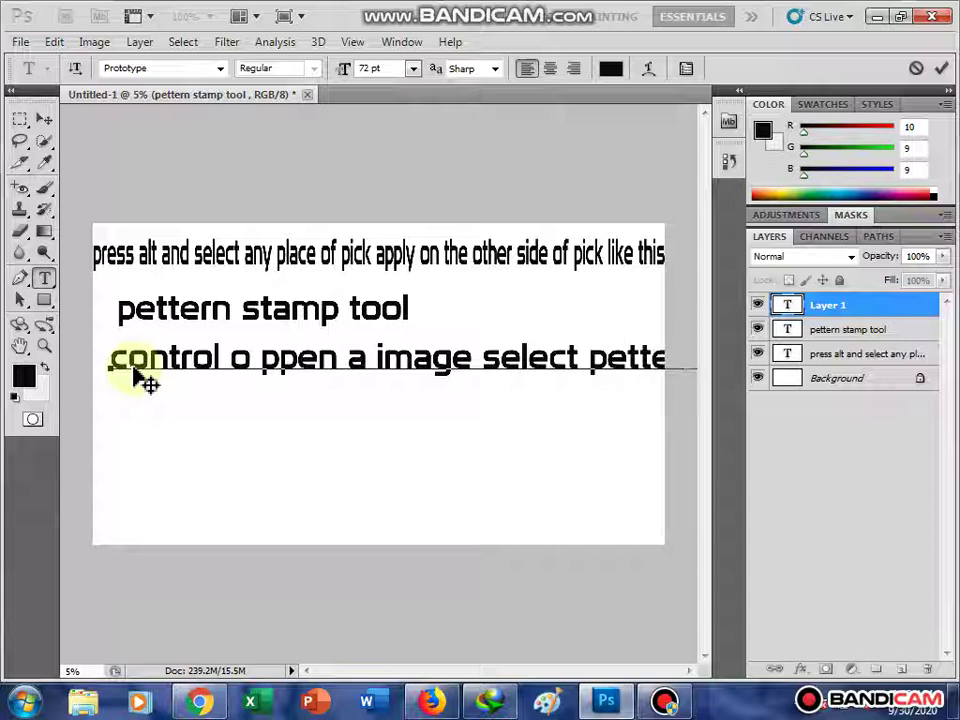
pyautogui.click(44, 118)
pyautogui.click(212, 282)
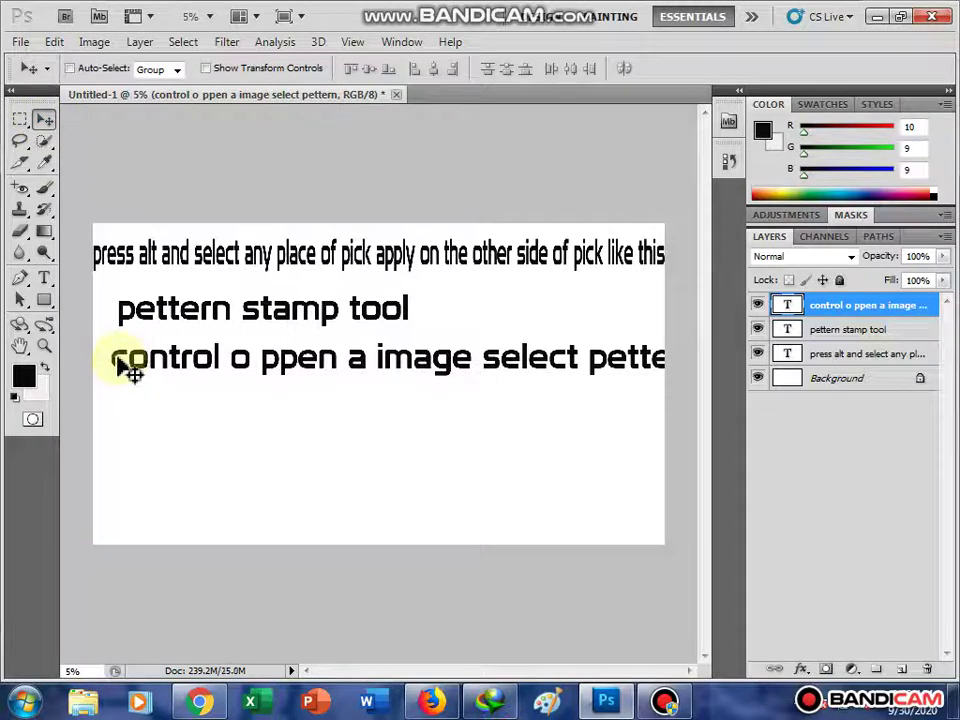
pyautogui.hotkey('ctrl', 't')
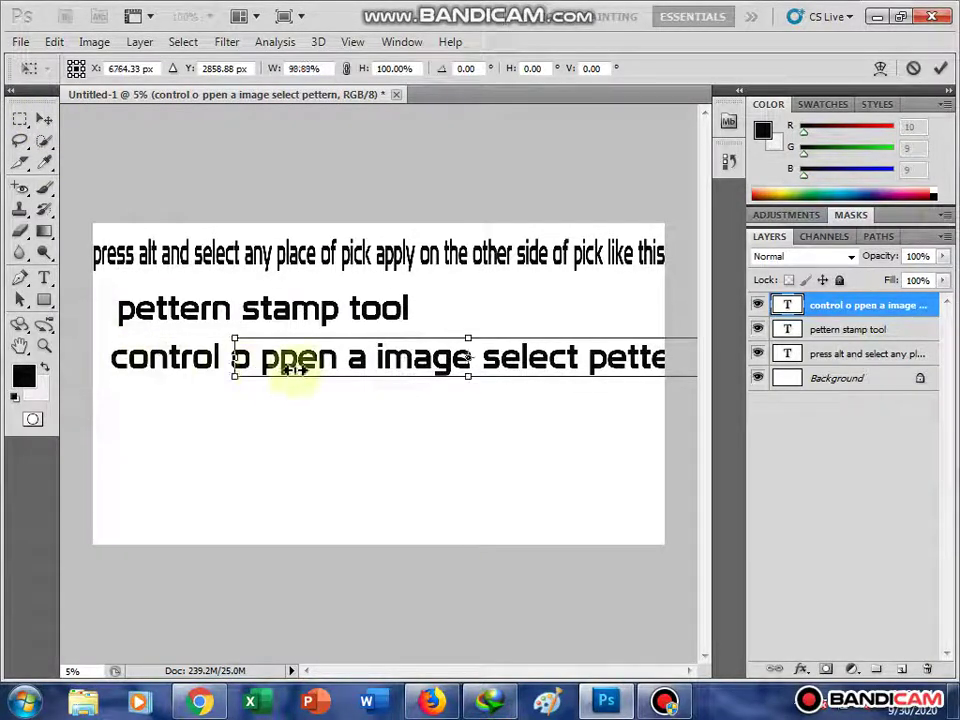
pyautogui.moveTo(110, 357); pyautogui.dragTo(315, 357)
pyautogui.moveTo(385, 370); pyautogui.dragTo(215, 370)
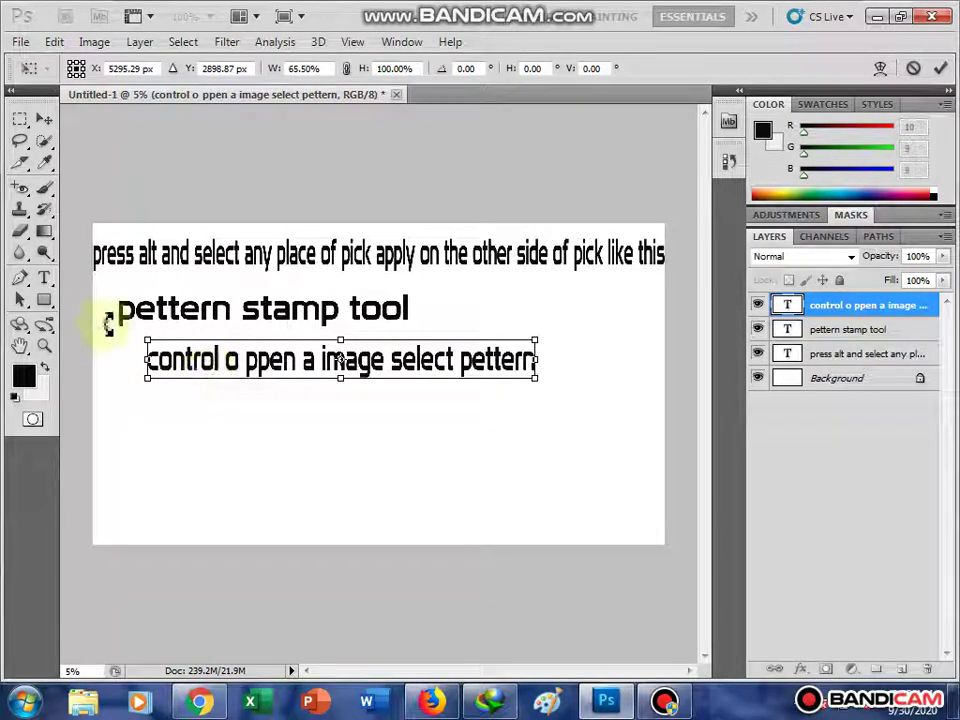
pyautogui.click(42, 278)
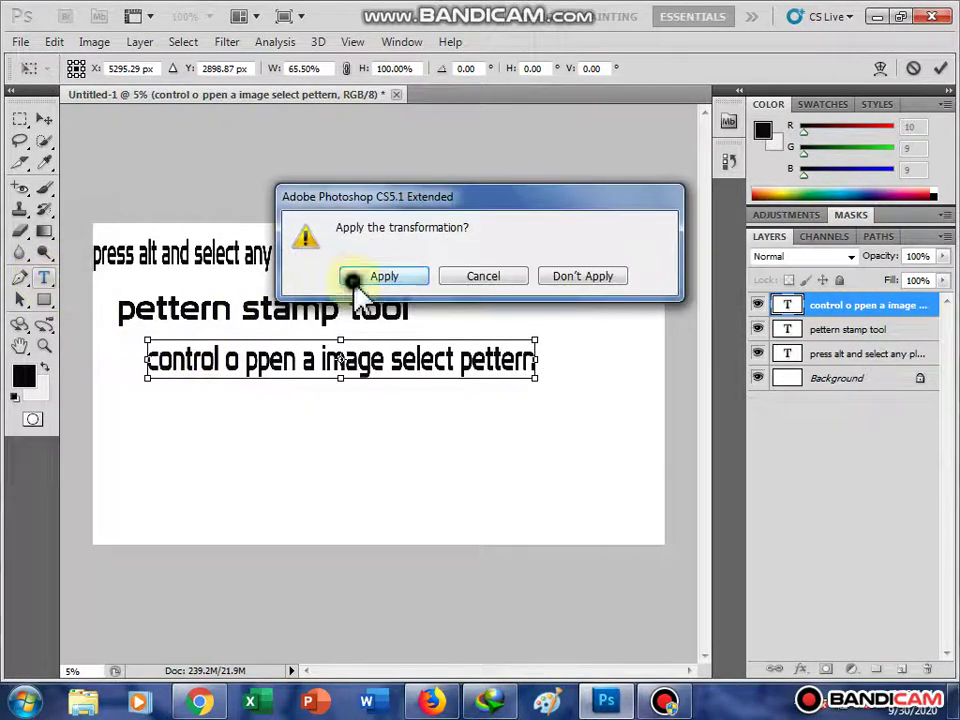
pyautogui.click(350, 275)
# - Add a 'stamp tool' text line below it
pyautogui.click(114, 412)
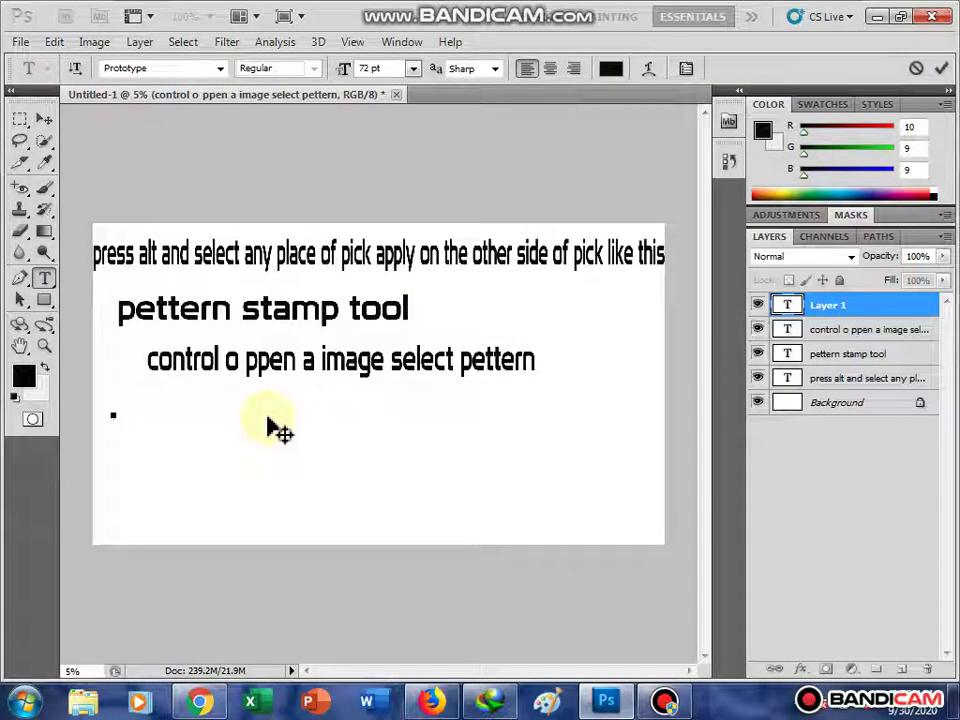
pyautogui.write('stamp tool')
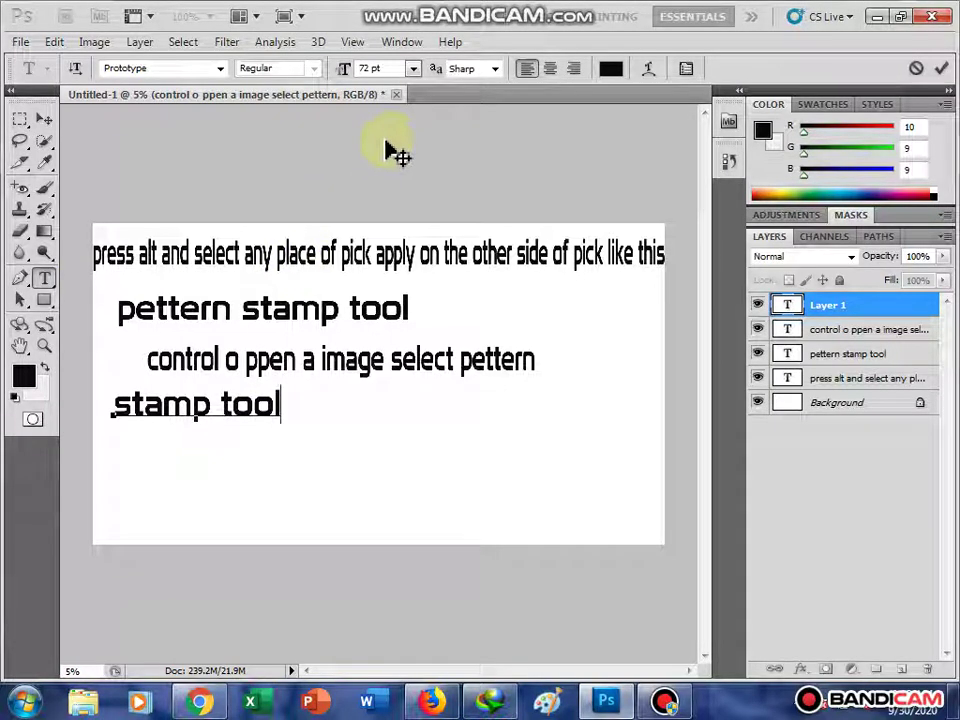
pyautogui.click(44, 119)
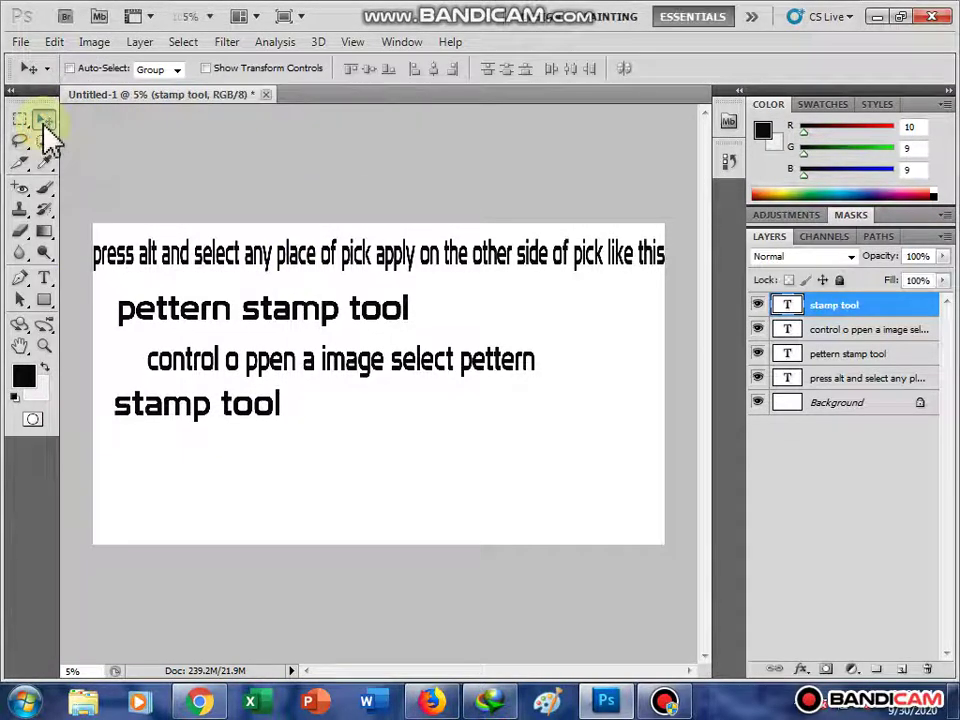
# - Reopen the portrait 7ec3c1614c8a6ceb4d2314774aae4146.jpg from the Desktop with Ctrl+O
pyautogui.hotkey('ctrl', 'o')
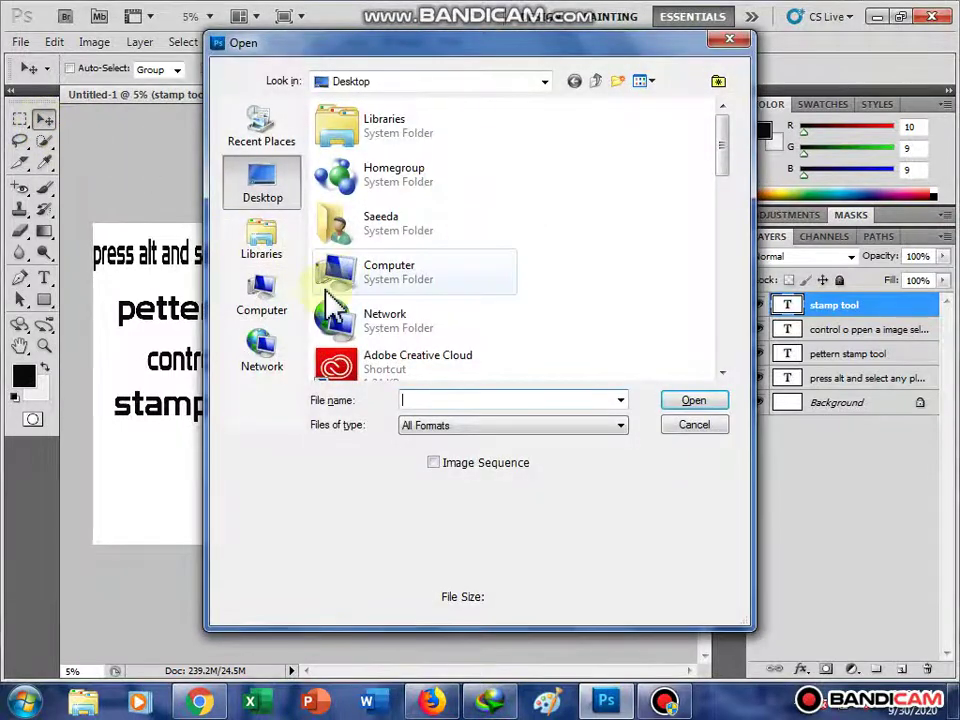
pyautogui.scroll(-1, 360, 270)
pyautogui.scroll(-5, 375, 250)
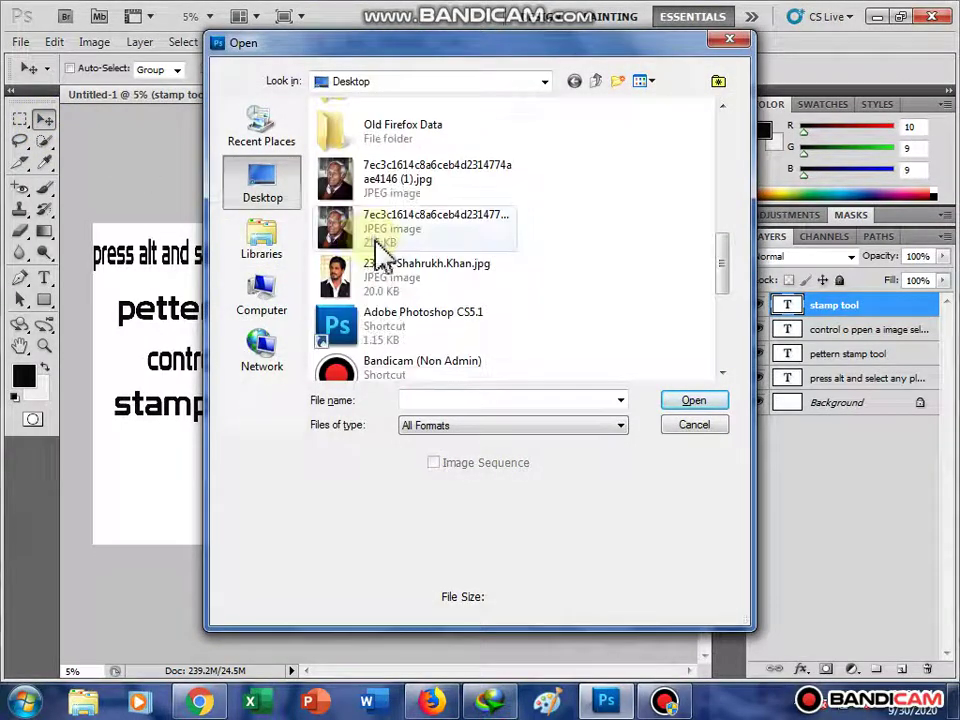
pyautogui.click(381, 283)
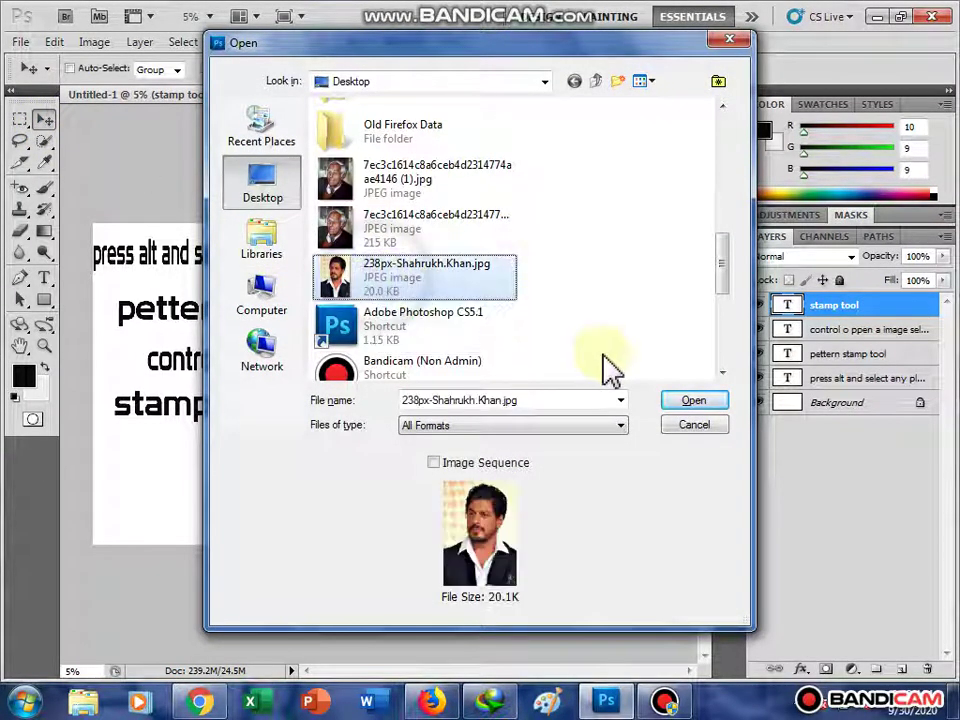
pyautogui.click(370, 232)
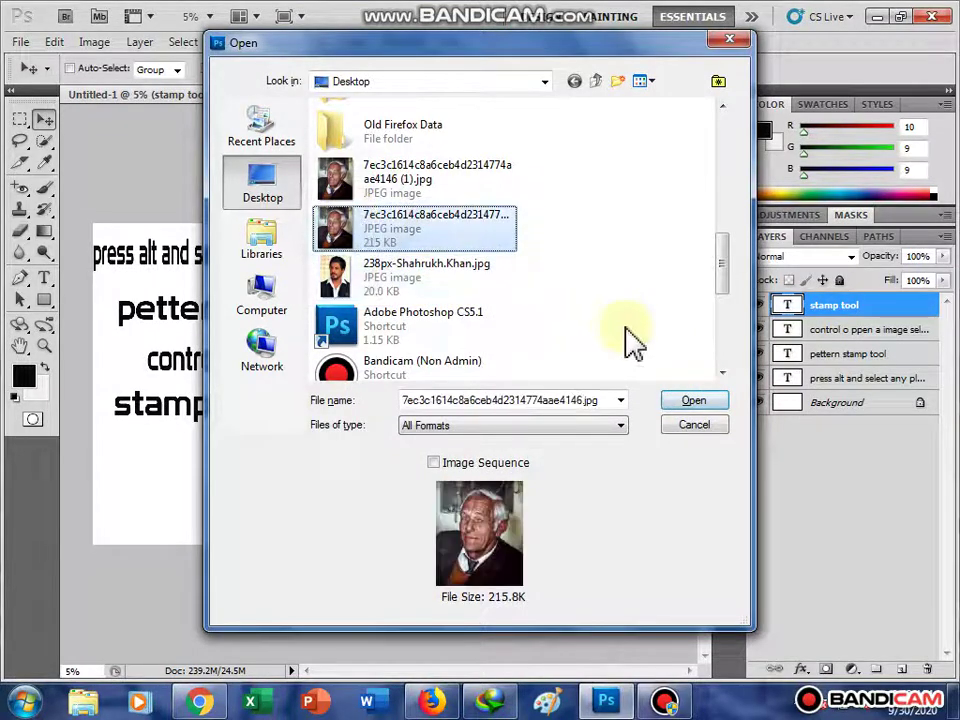
pyautogui.click(684, 401)
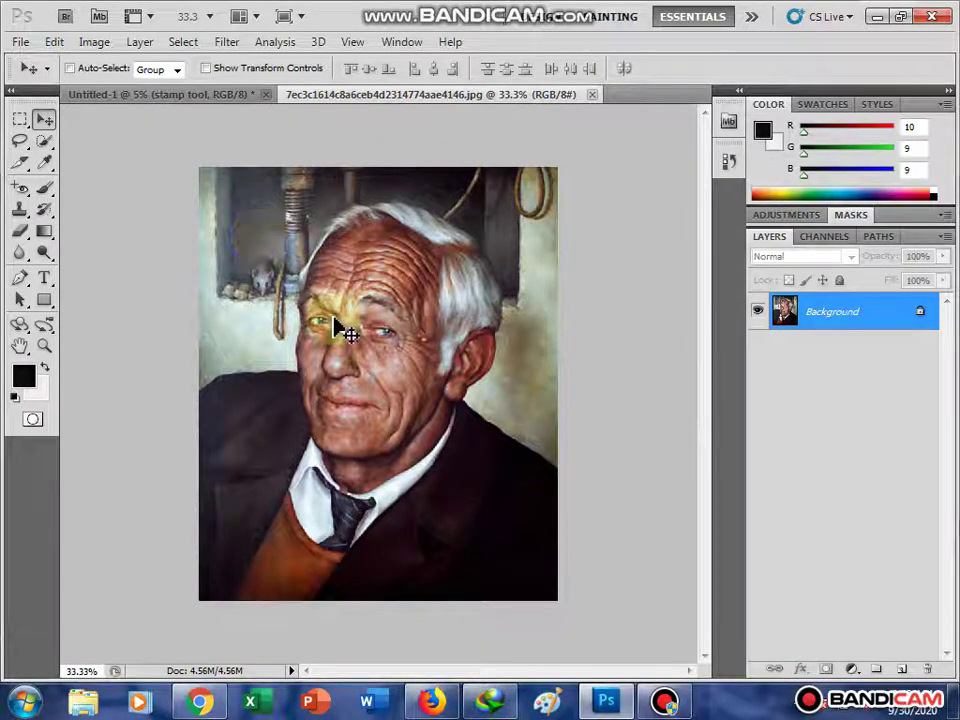
# - Switch to the Pattern Stamp Tool and turn on the brush's Shape Dynamics with flip jitter
pyautogui.click(20, 208)
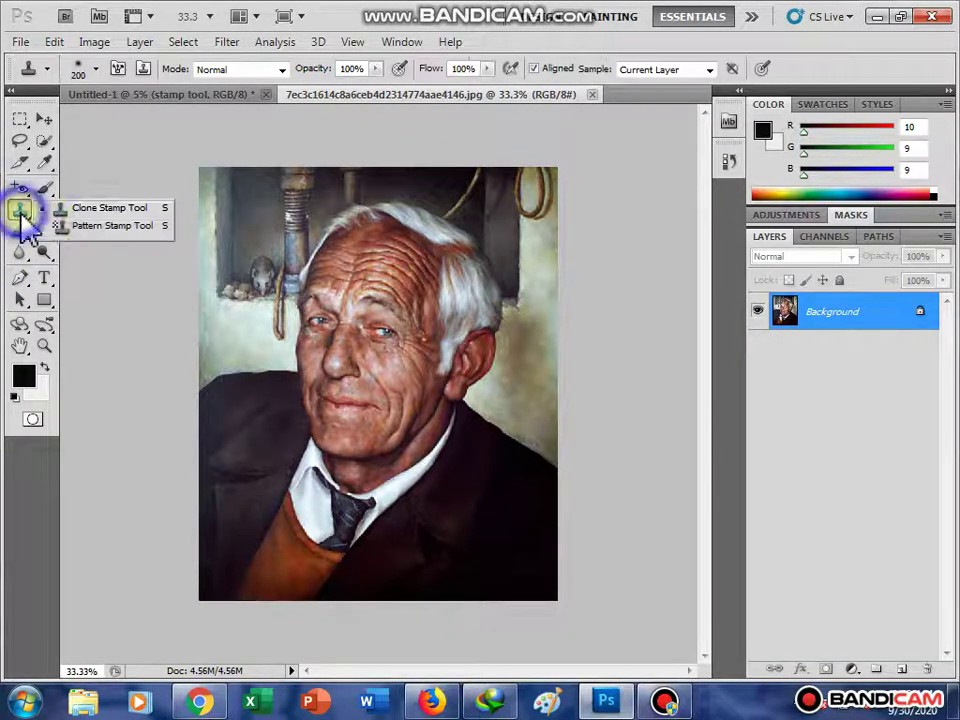
pyautogui.click(76, 228)
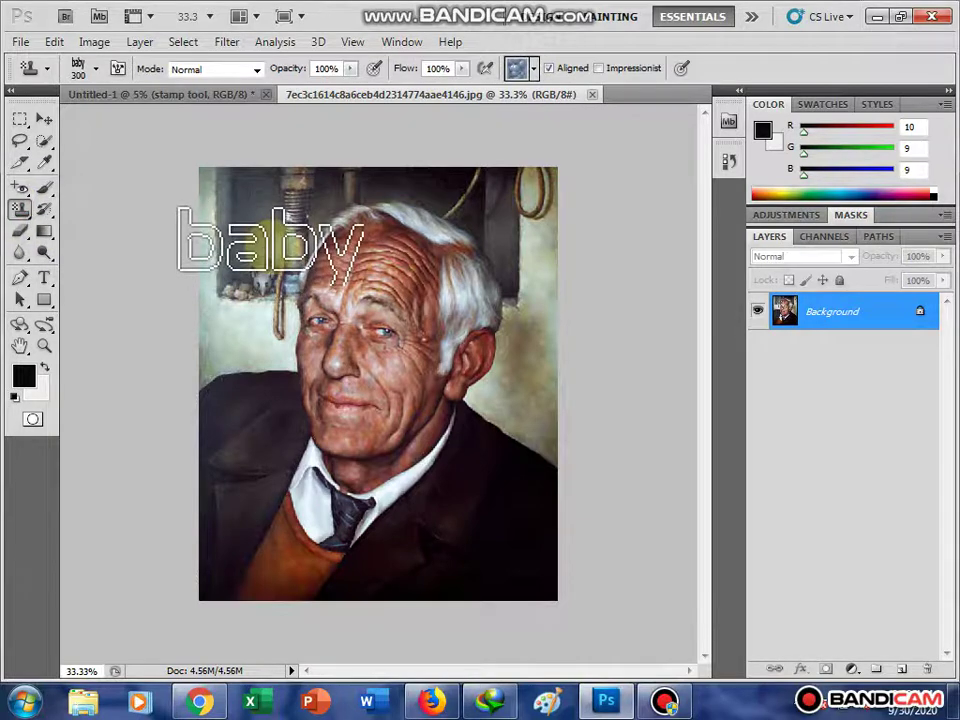
pyautogui.click(118, 68)
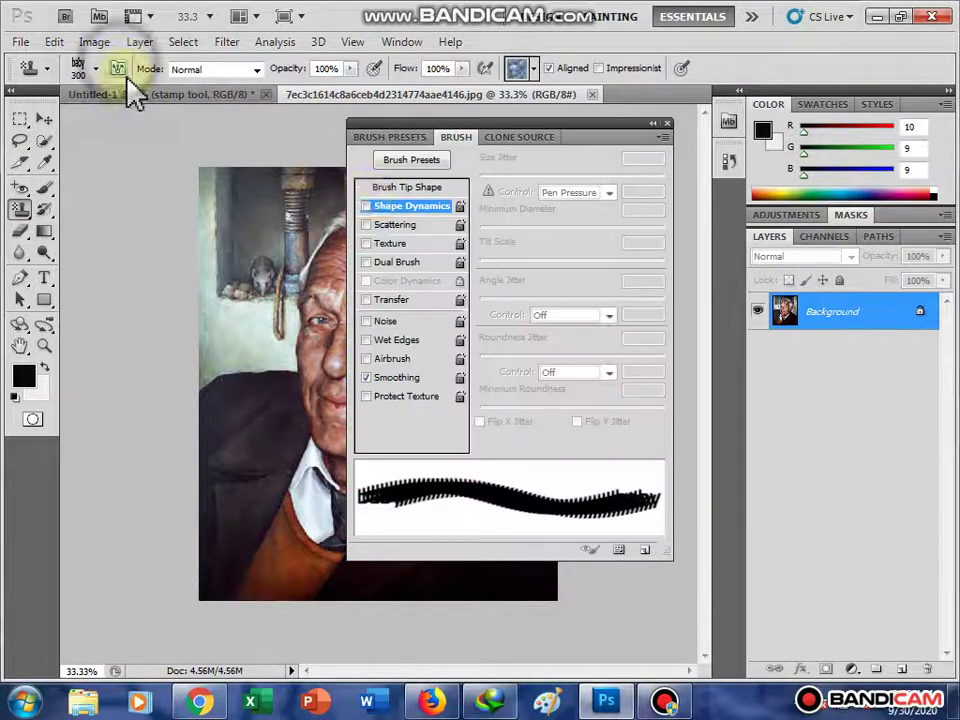
pyautogui.click(405, 205)
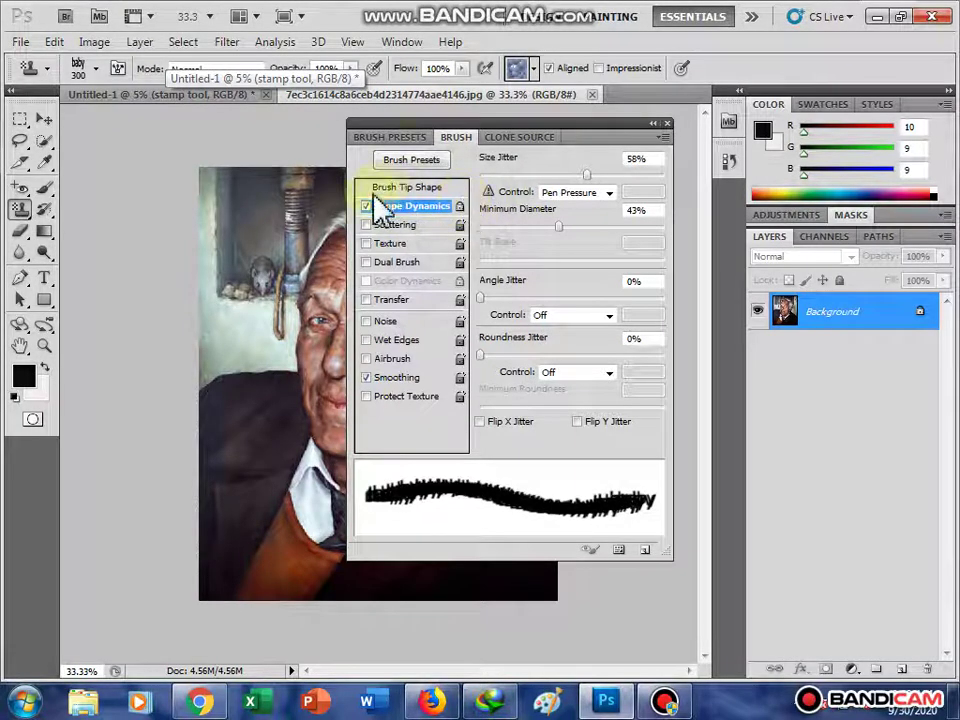
pyautogui.click(607, 193)
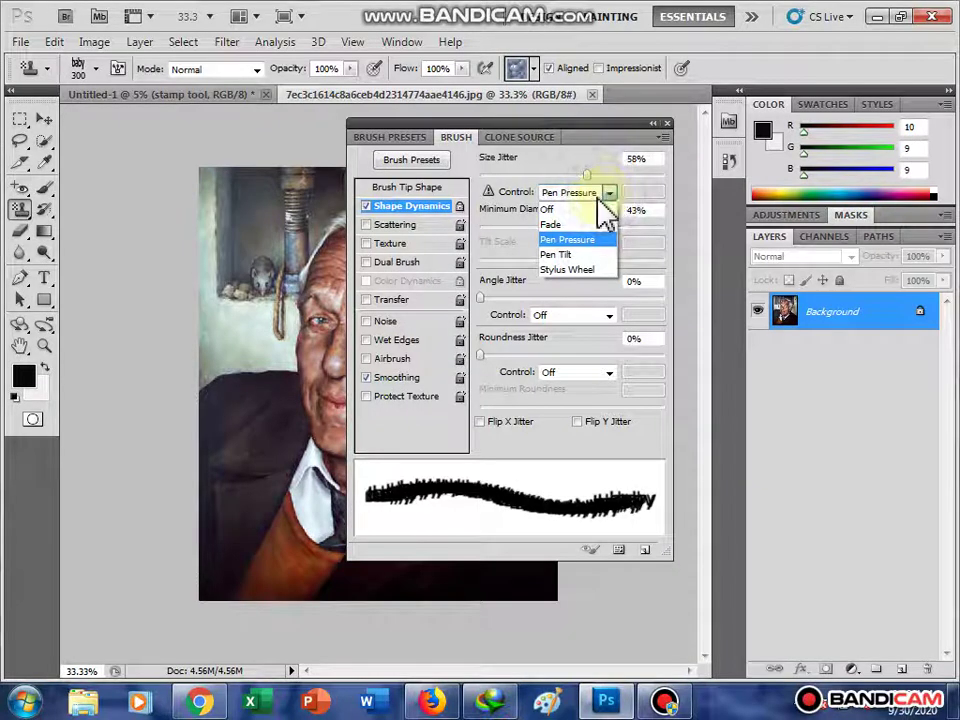
pyautogui.click(497, 281)
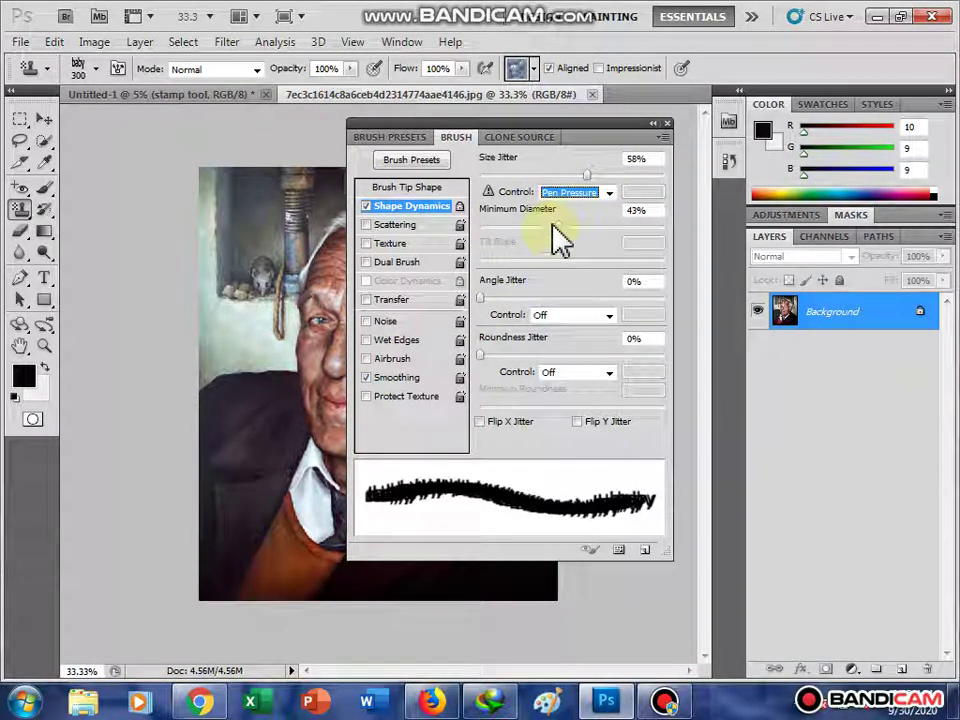
pyautogui.click(495, 428)
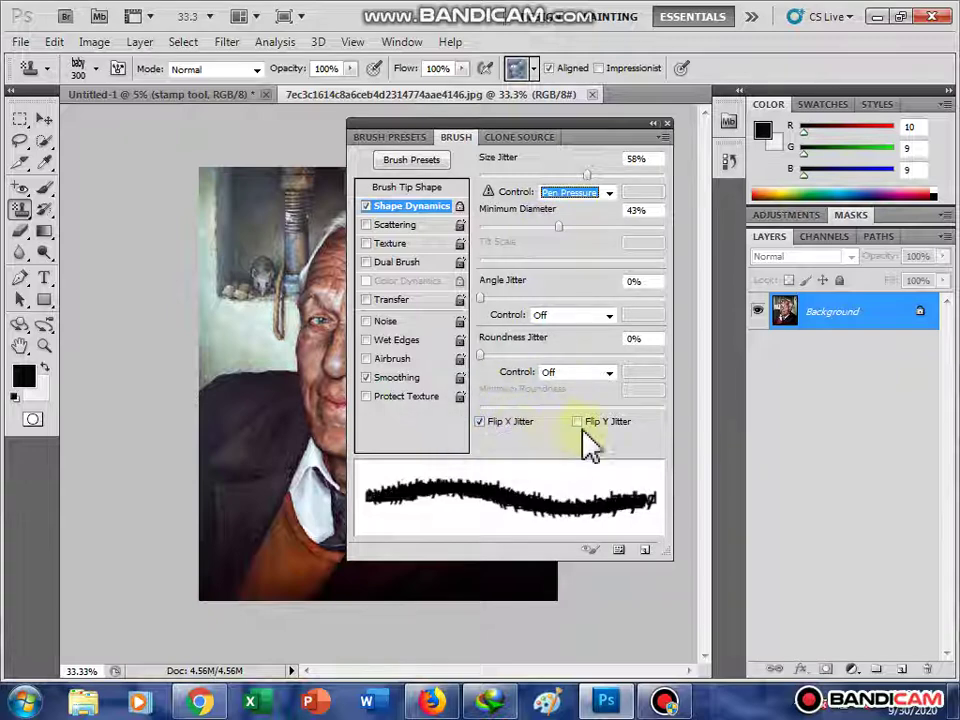
pyautogui.click(592, 423)
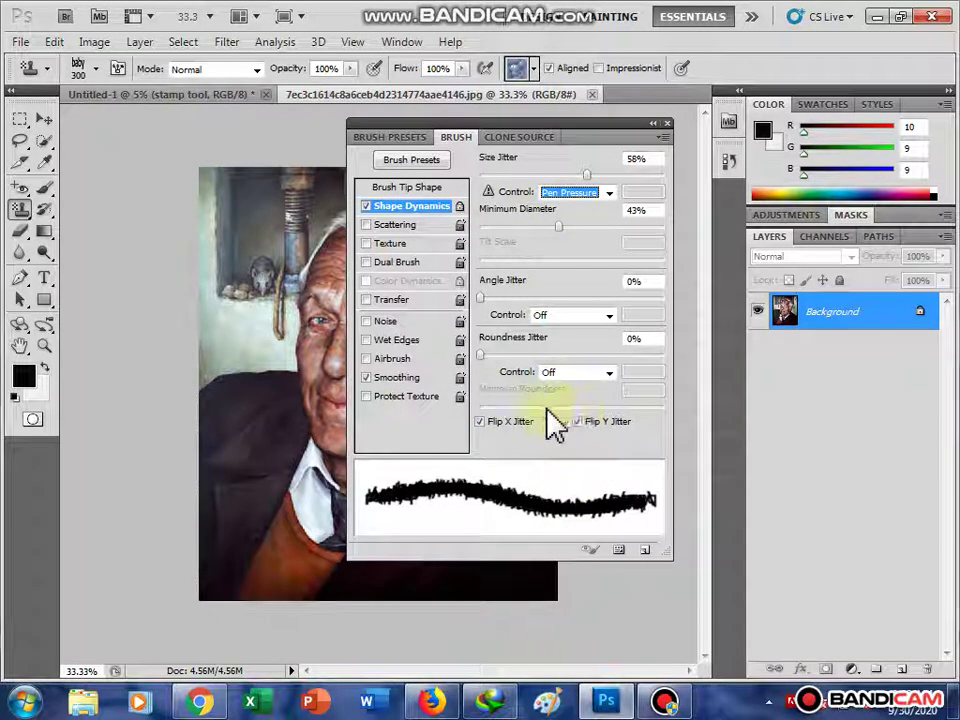
# - Set the brush's roundness jitter to 100% and minimum roundness to 23%
pyautogui.moveTo(482, 352)
pyautogui.mouseDown()
pyautogui.moveTo(635, 360)
pyautogui.moveTo(681, 375)
pyautogui.mouseUp()
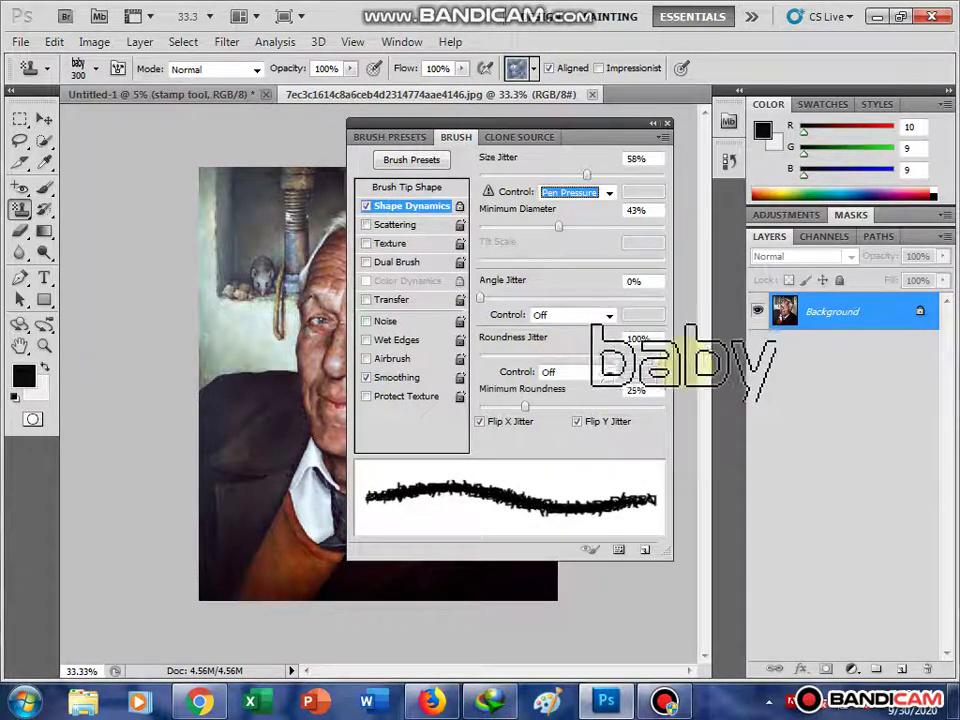
pyautogui.moveTo(524, 406); pyautogui.dragTo(520, 408)
pyautogui.click(485, 421)
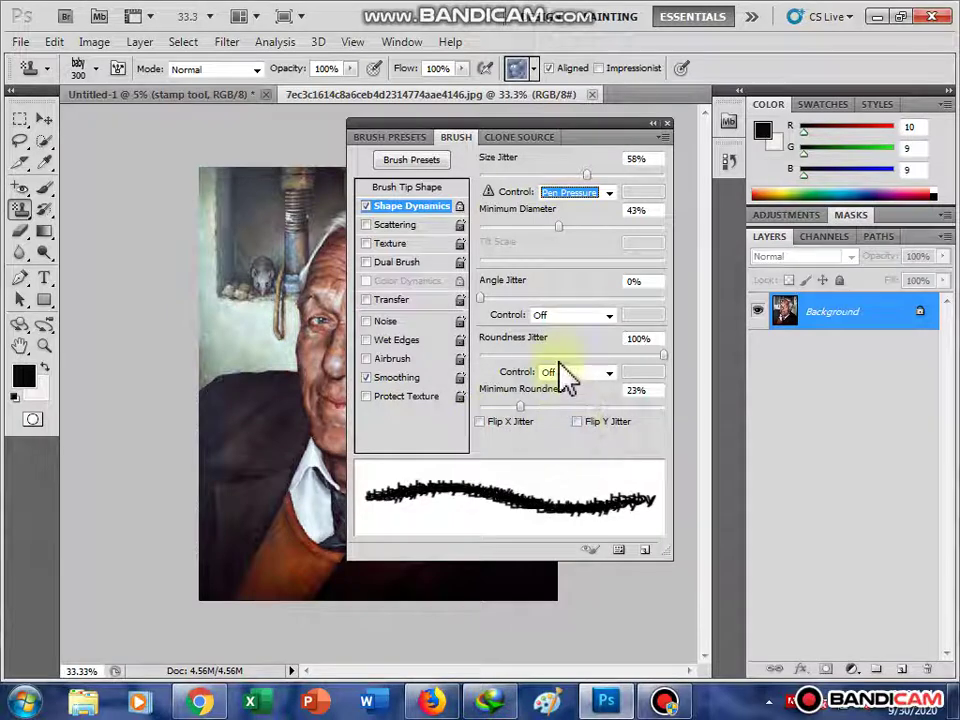
pyautogui.click(545, 408)
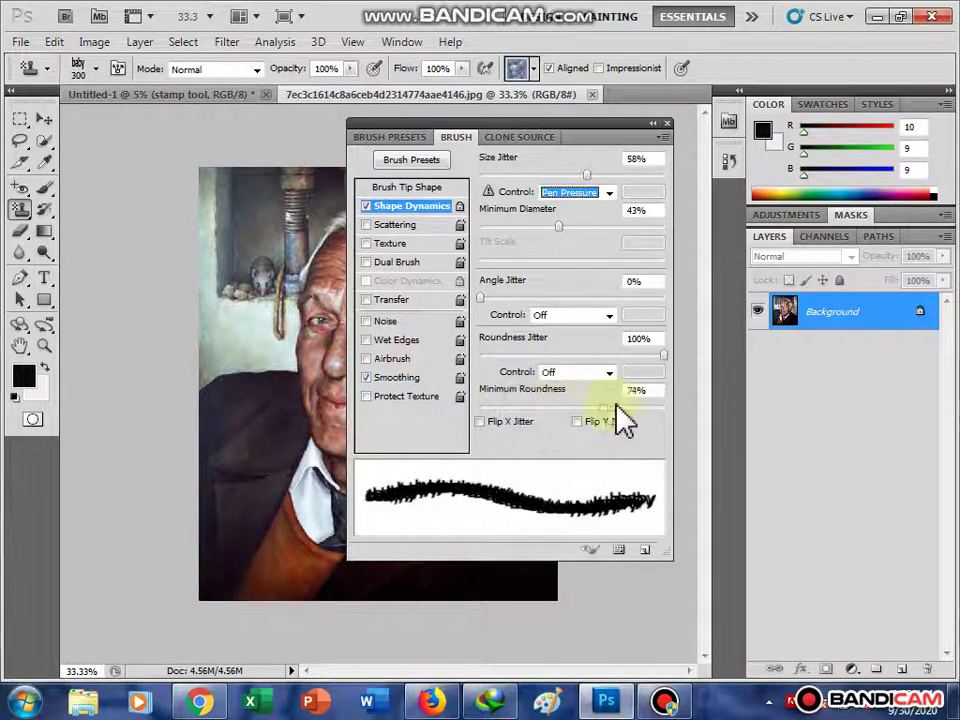
pyautogui.moveTo(615, 405); pyautogui.dragTo(466, 412)
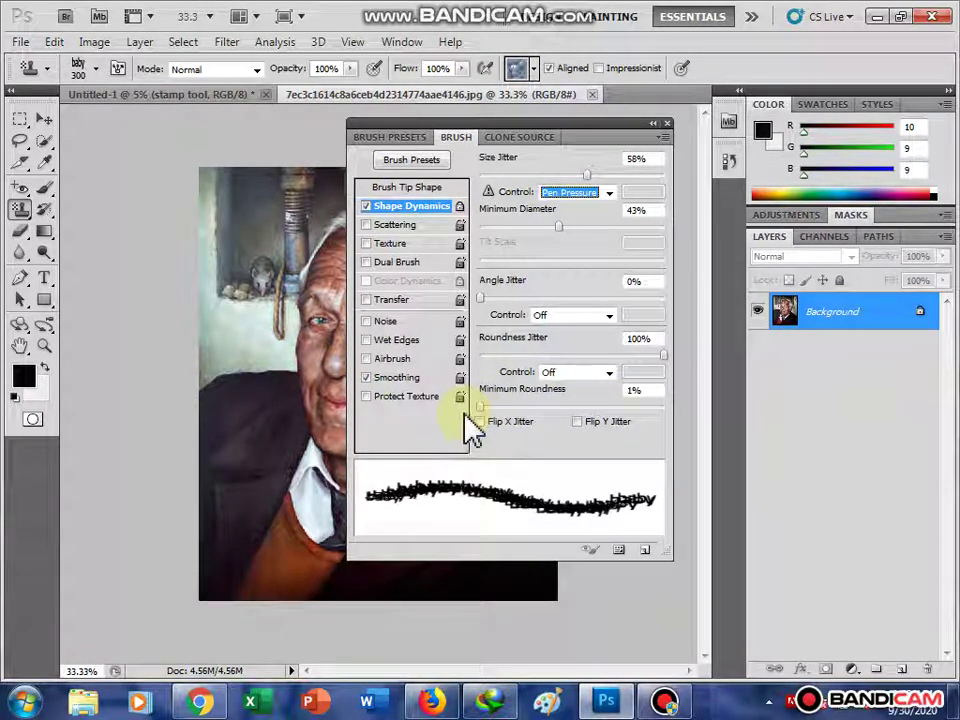
# - Set size jitter 100% with Control Off, minimum diameter 93% and angle jitter 36%
pyautogui.moveTo(488, 299)
pyautogui.mouseDown()
pyautogui.moveTo(578, 299)
pyautogui.moveTo(590, 320)
pyautogui.mouseUp()
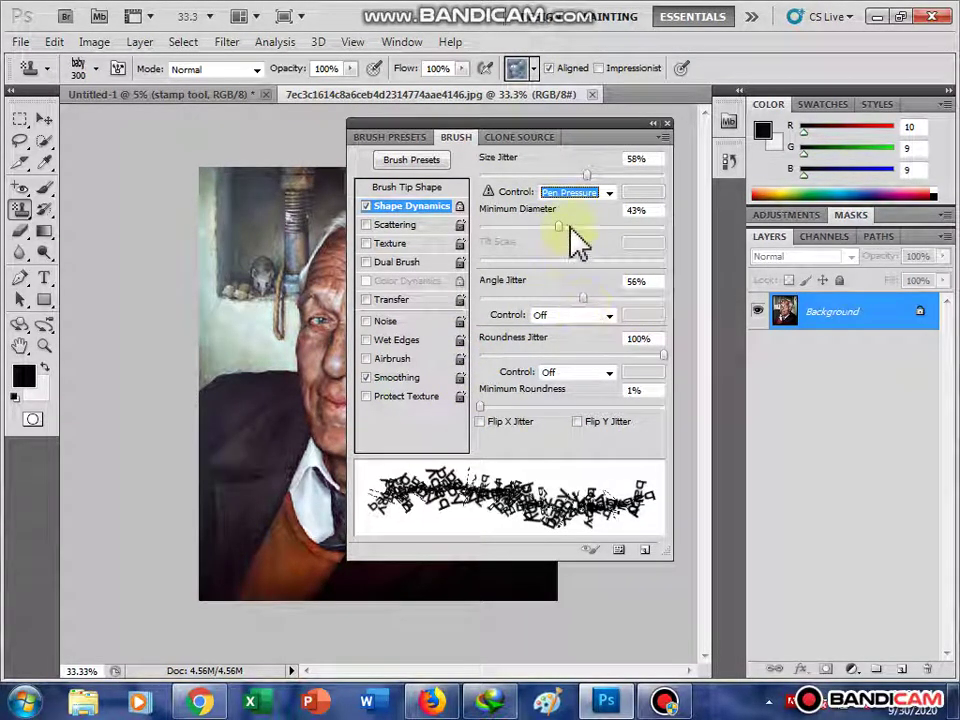
pyautogui.moveTo(570, 228); pyautogui.dragTo(651, 227)
pyautogui.click(571, 192)
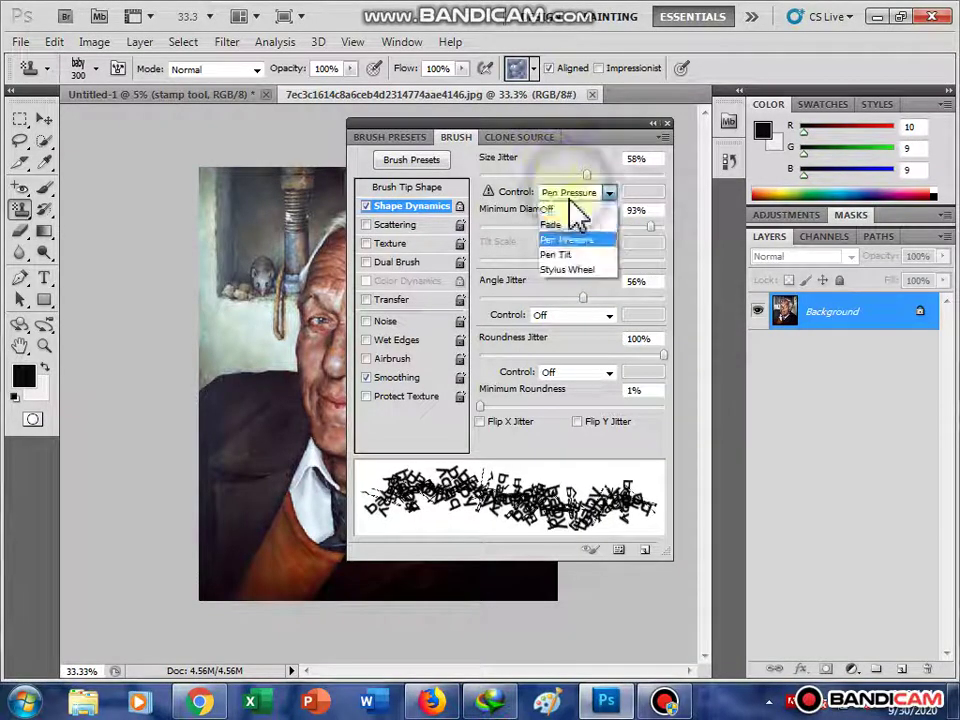
pyautogui.click(566, 207)
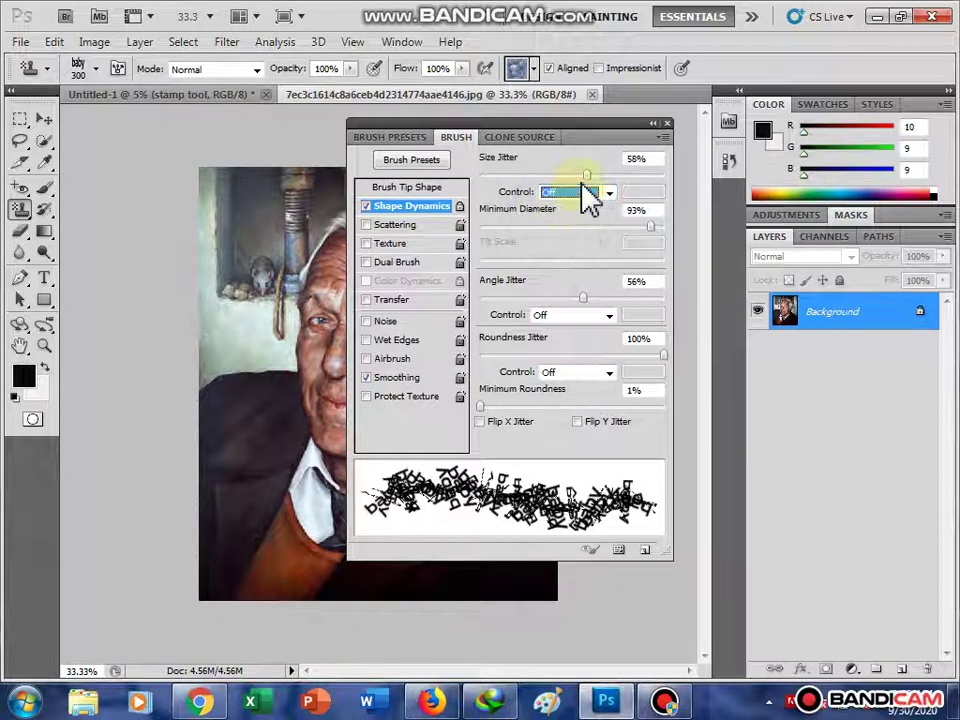
pyautogui.moveTo(586, 175)
pyautogui.mouseDown()
pyautogui.moveTo(509, 177)
pyautogui.moveTo(634, 175)
pyautogui.mouseUp()
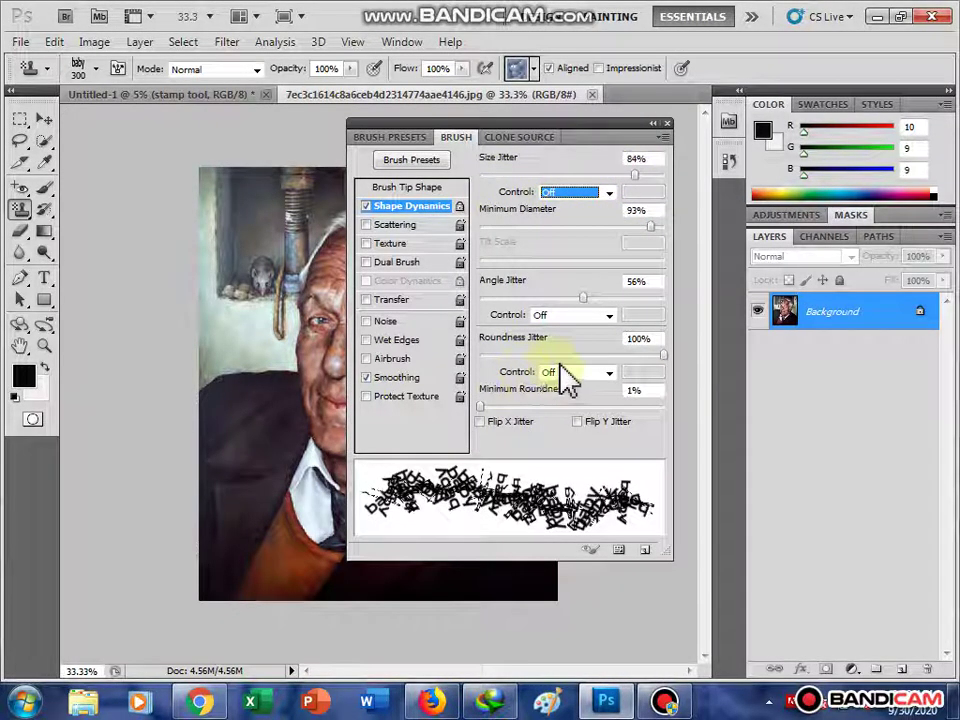
pyautogui.click(630, 283)
pyautogui.write('60')
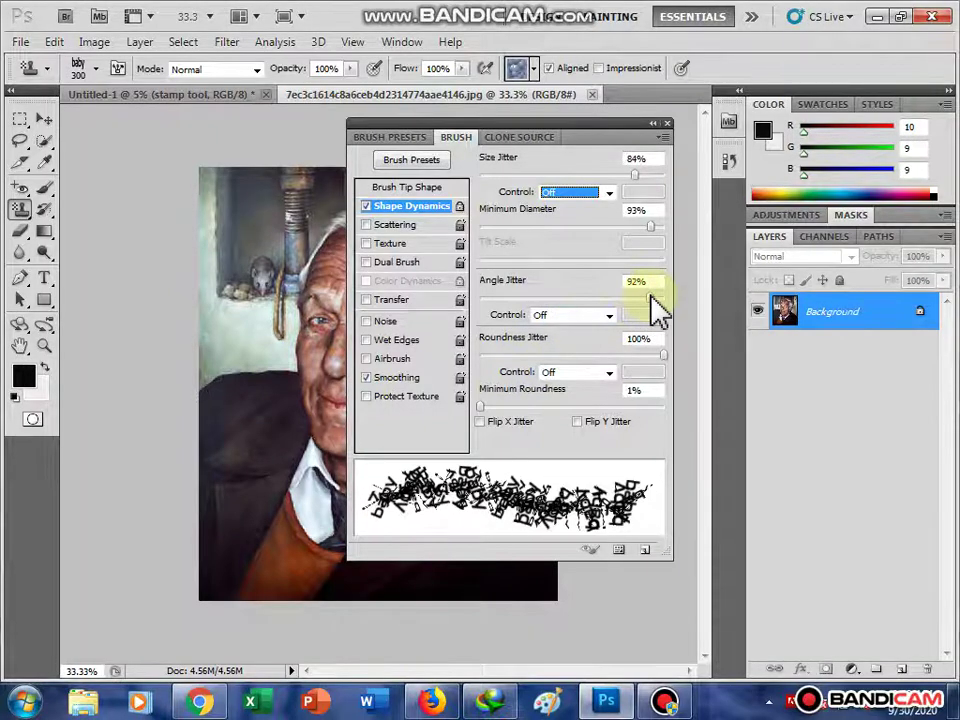
pyautogui.moveTo(585, 296)
pyautogui.mouseDown()
pyautogui.moveTo(517, 298)
pyautogui.moveTo(543, 318)
pyautogui.mouseUp()
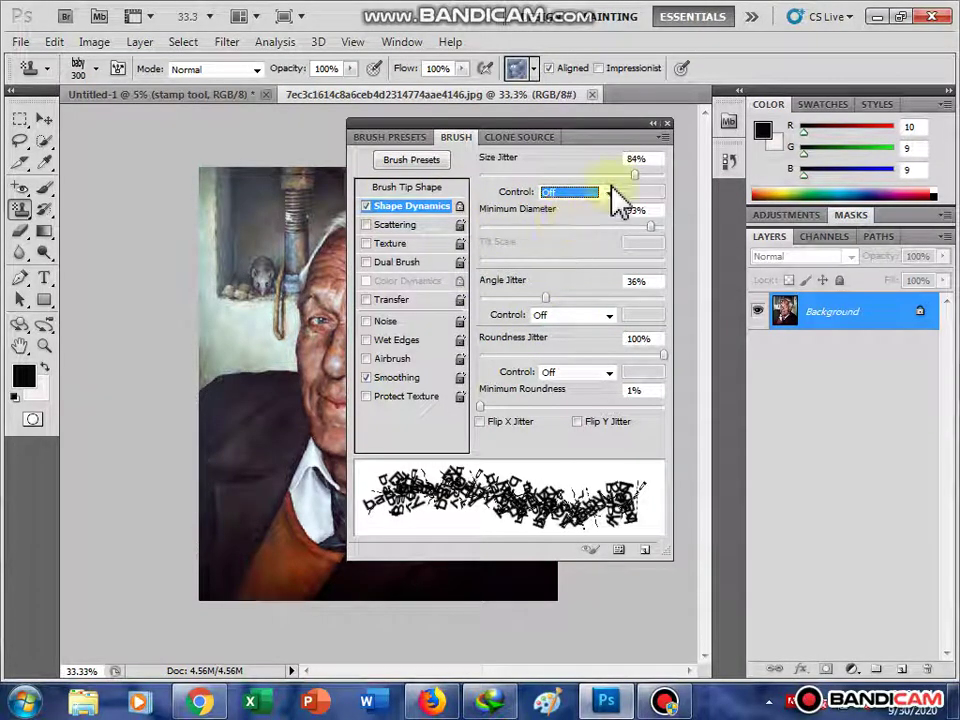
pyautogui.moveTo(634, 177); pyautogui.dragTo(676, 196)
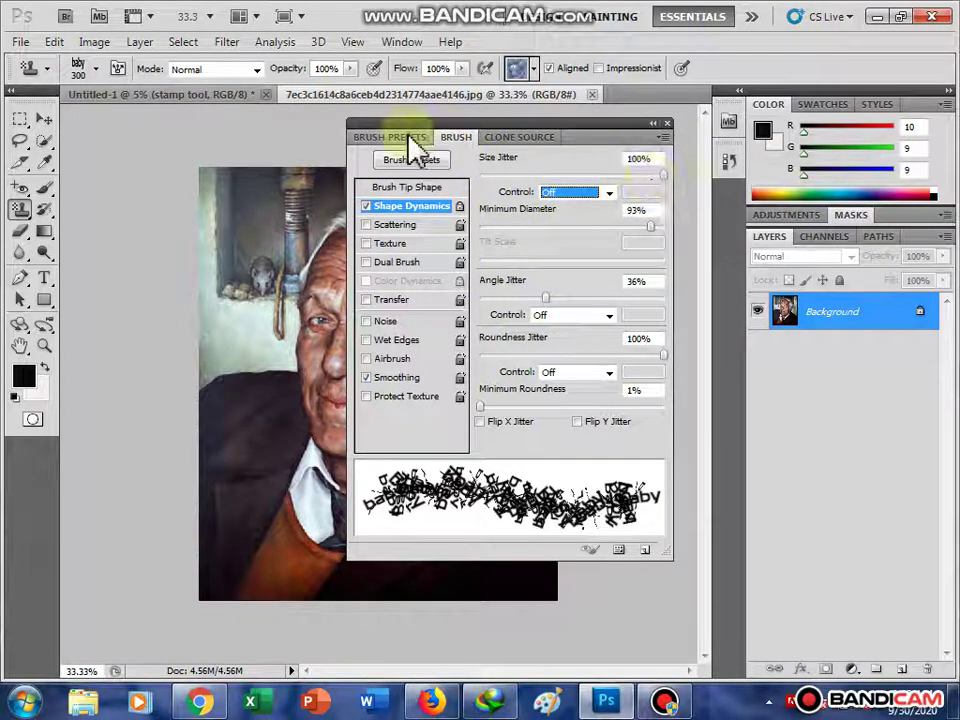
# - Set angle jitter to 79%, minimum diameter to 99% and minimum roundness to 1%
pyautogui.click(412, 158)
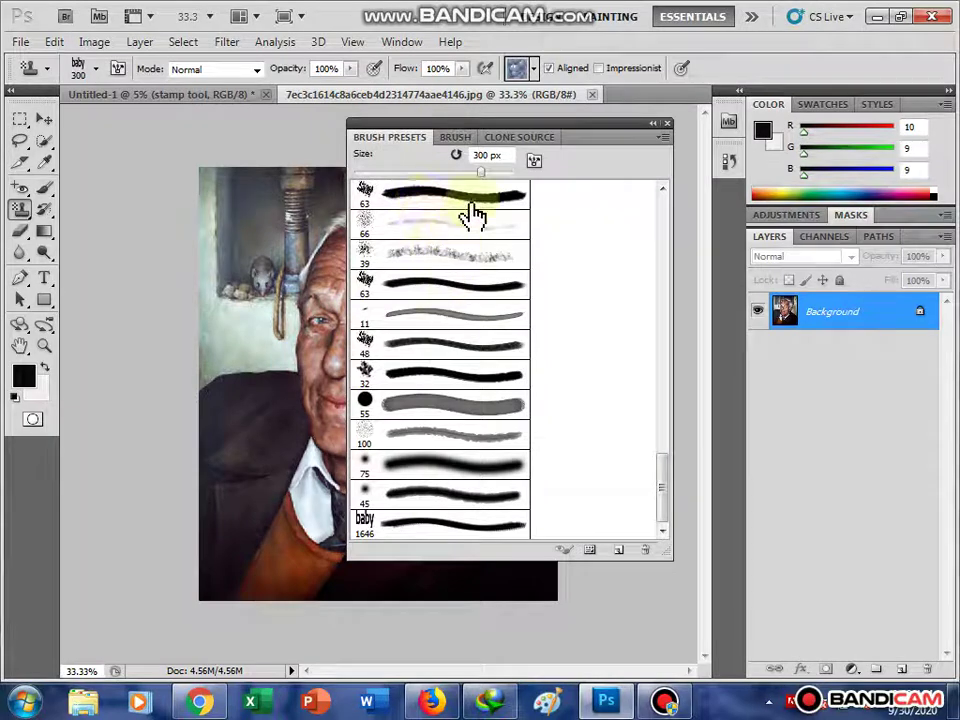
pyautogui.click(518, 138)
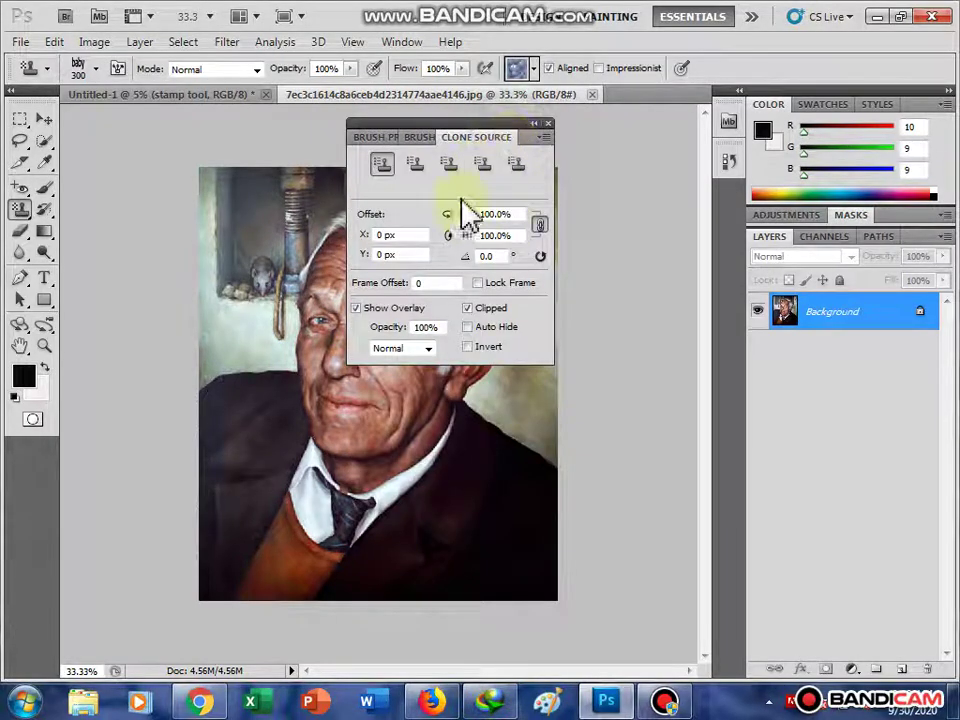
pyautogui.click(428, 140)
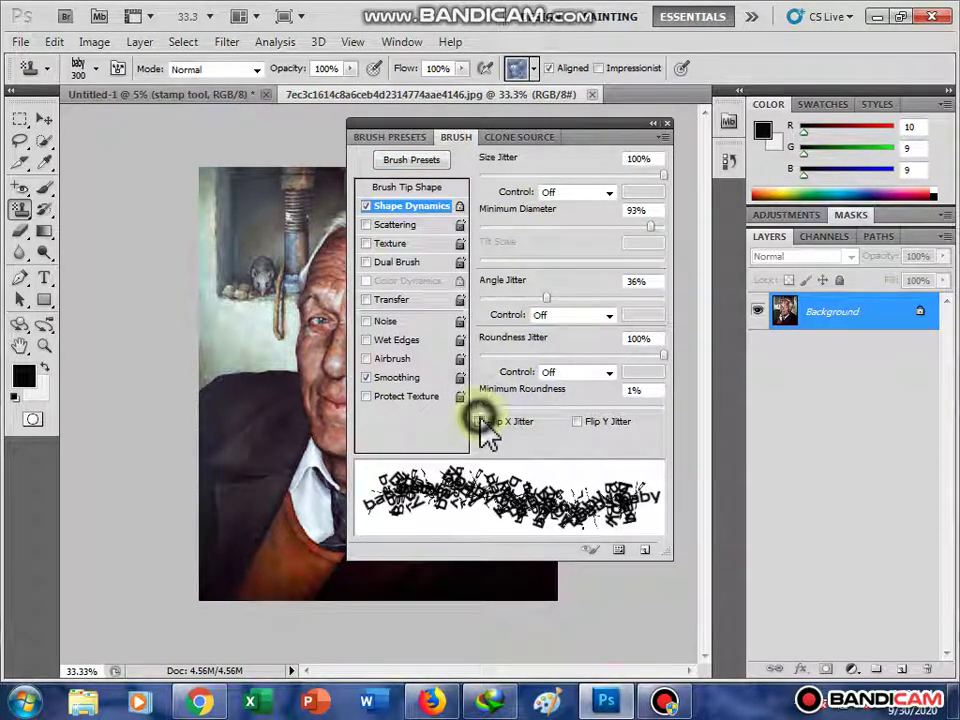
pyautogui.moveTo(481, 410)
pyautogui.mouseDown()
pyautogui.moveTo(633, 420)
pyautogui.moveTo(475, 425)
pyautogui.mouseUp()
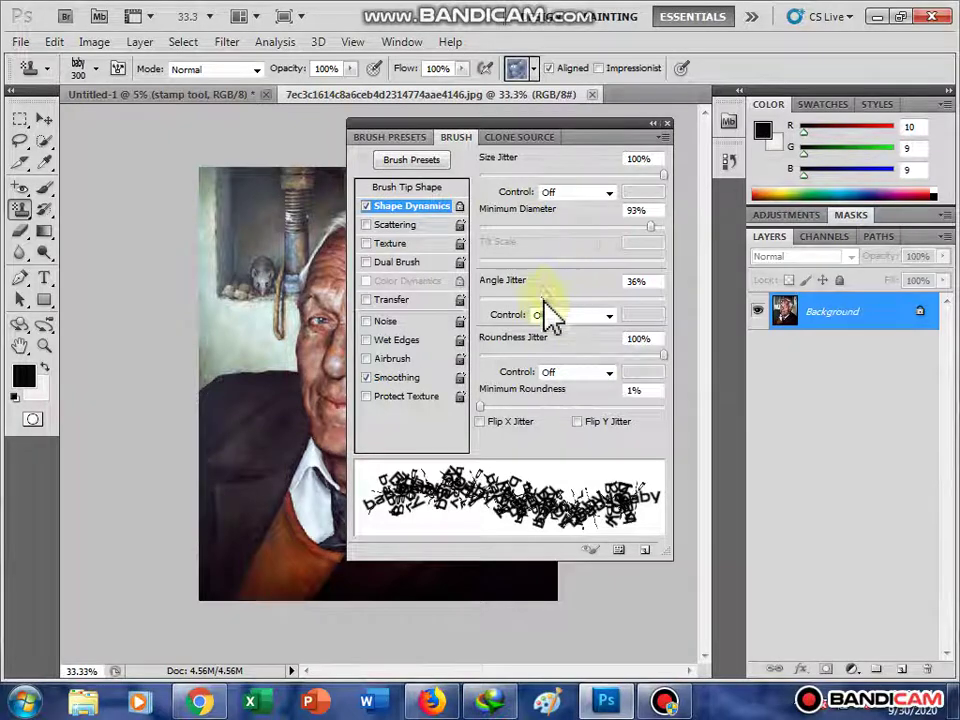
pyautogui.moveTo(547, 298)
pyautogui.mouseDown()
pyautogui.moveTo(524, 312)
pyautogui.moveTo(676, 330)
pyautogui.moveTo(627, 298)
pyautogui.mouseUp()
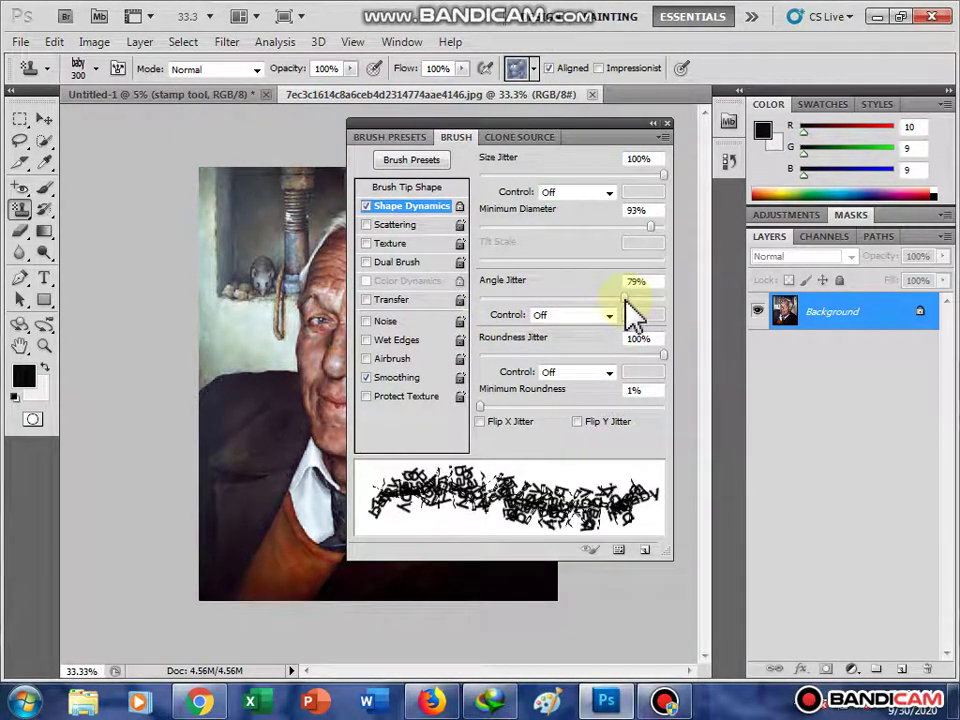
pyautogui.moveTo(650, 227)
pyautogui.mouseDown()
pyautogui.moveTo(626, 226)
pyautogui.moveTo(580, 250)
pyautogui.moveTo(497, 253)
pyautogui.moveTo(668, 266)
pyautogui.moveTo(665, 255)
pyautogui.mouseUp()
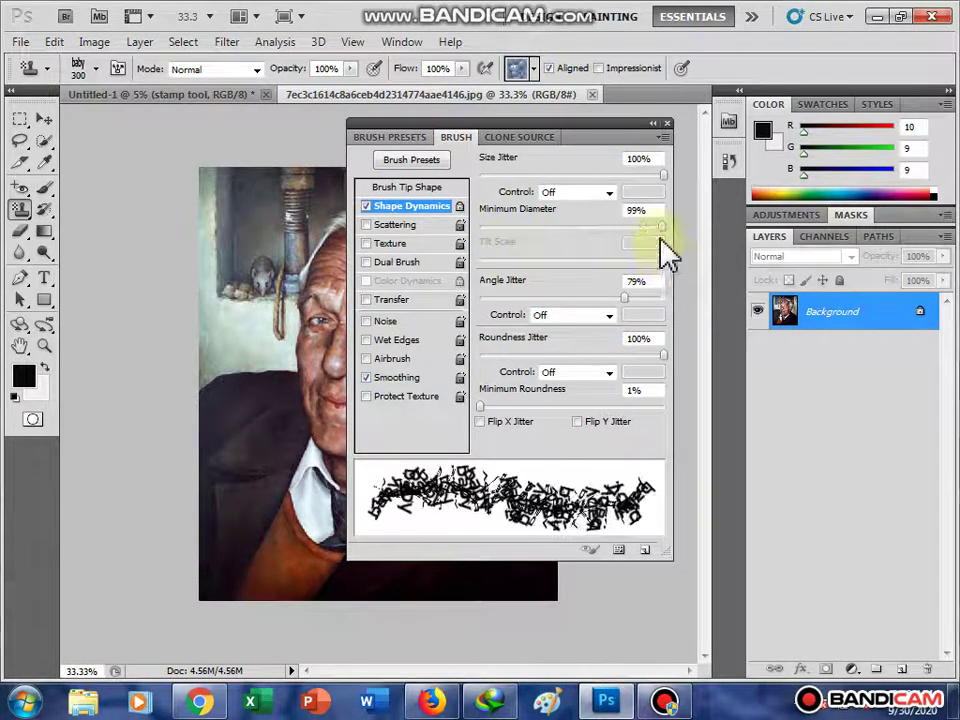
# - Save the jittered baby brush as a new brush preset named "1 1" and close the Brush panel
pyautogui.click(662, 134)
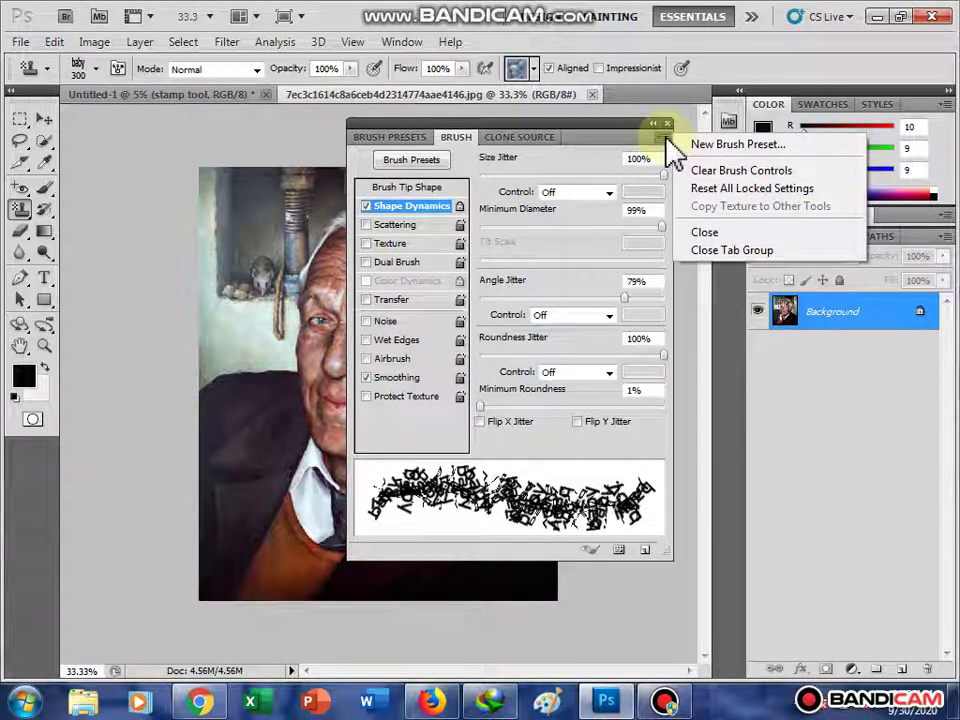
pyautogui.click(695, 146)
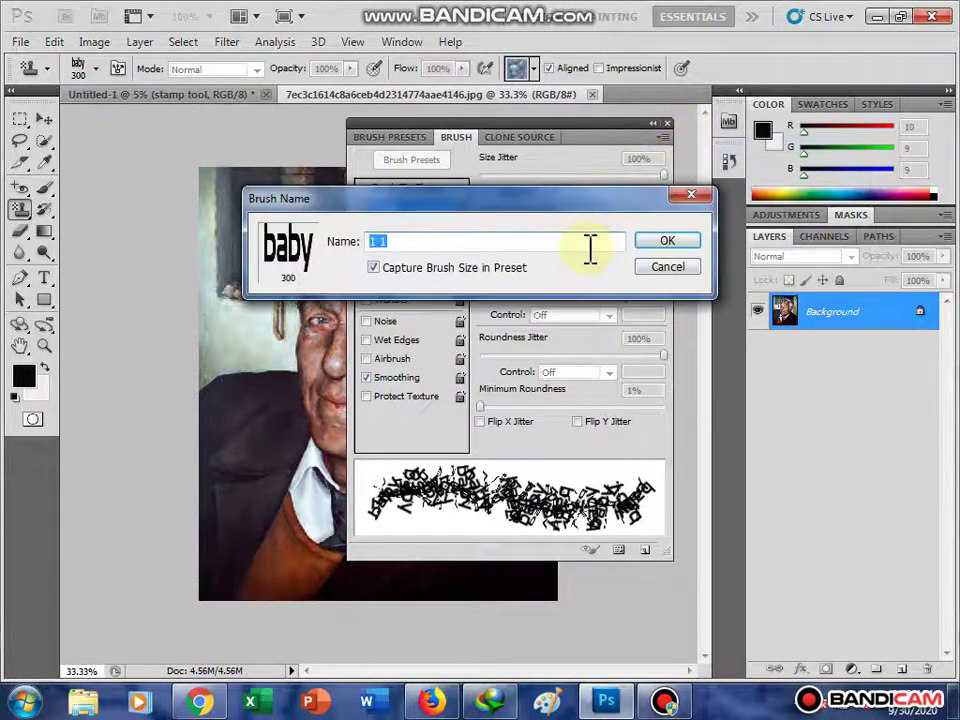
pyautogui.click(658, 242)
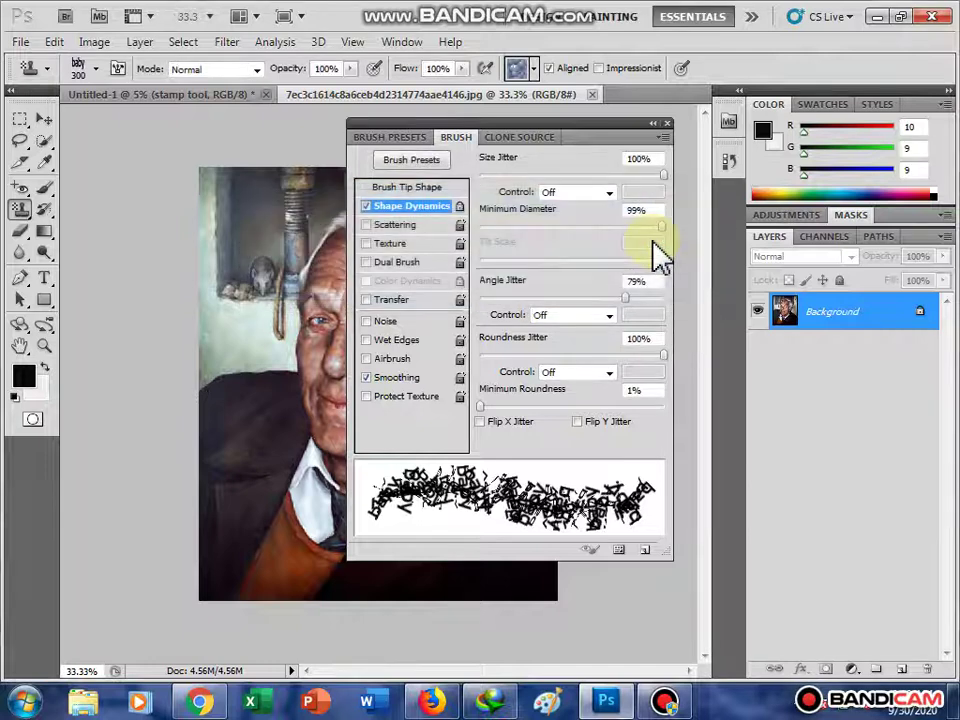
pyautogui.click(666, 123)
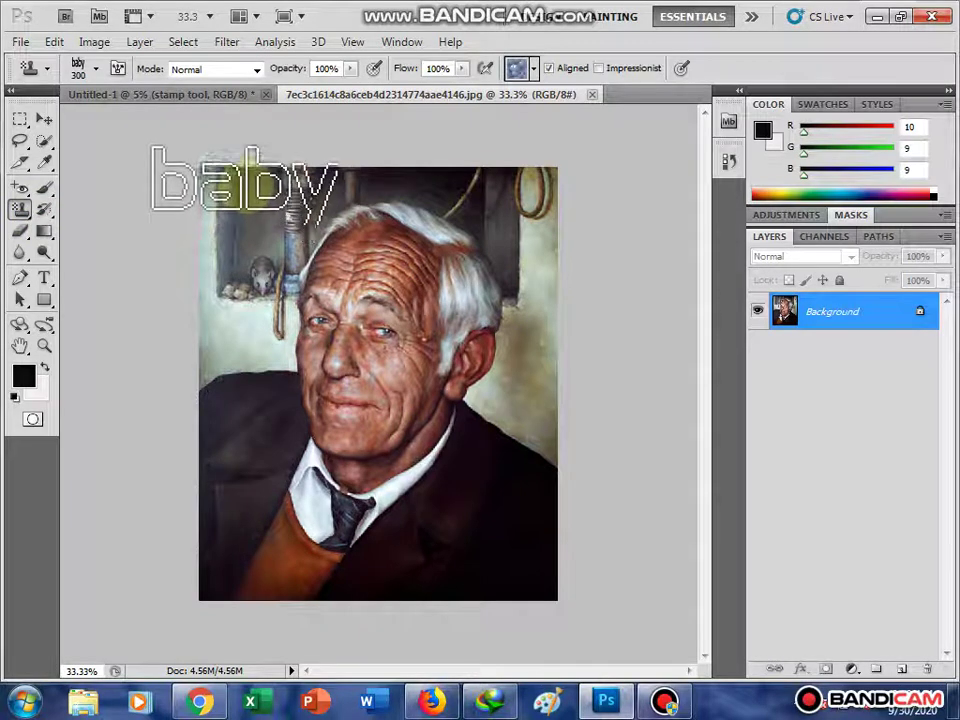
# - Stamp scattered bluish baby-brush strokes over the portrait's upper-left background
pyautogui.click(245, 182)
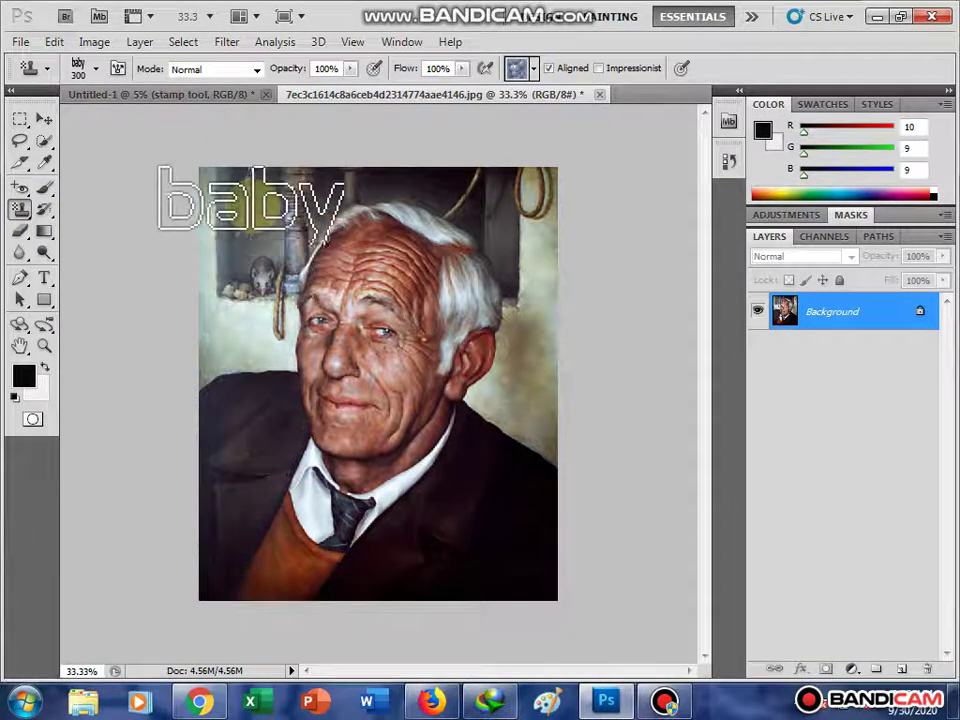
pyautogui.moveTo(251, 198)
pyautogui.mouseDown()
pyautogui.moveTo(230, 336)
pyautogui.moveTo(240, 328)
pyautogui.moveTo(240, 343)
pyautogui.moveTo(216, 311)
pyautogui.mouseUp()
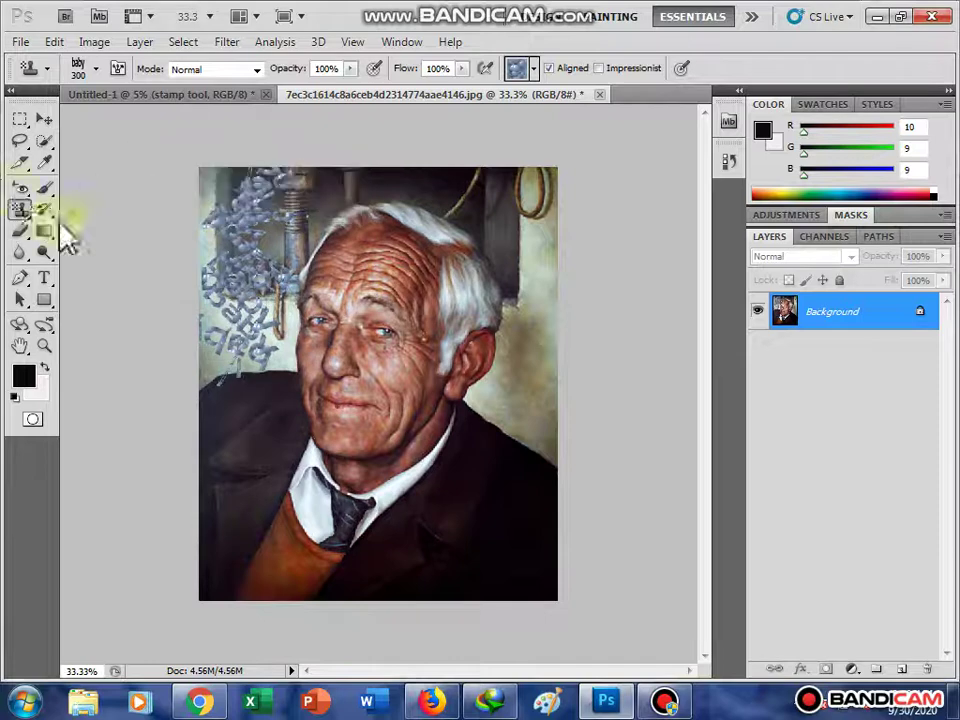
pyautogui.click(118, 69)
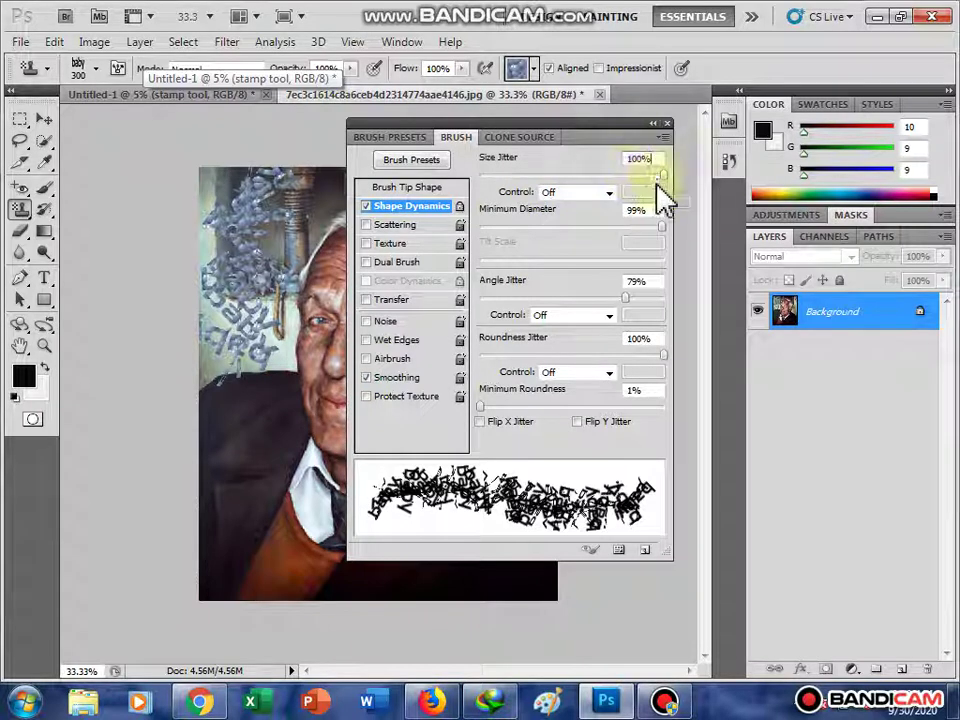
# - Turn the brush options (scattering, texture, dual brush, transfer, noise, wet edges) on, then off again
pyautogui.click(367, 224)
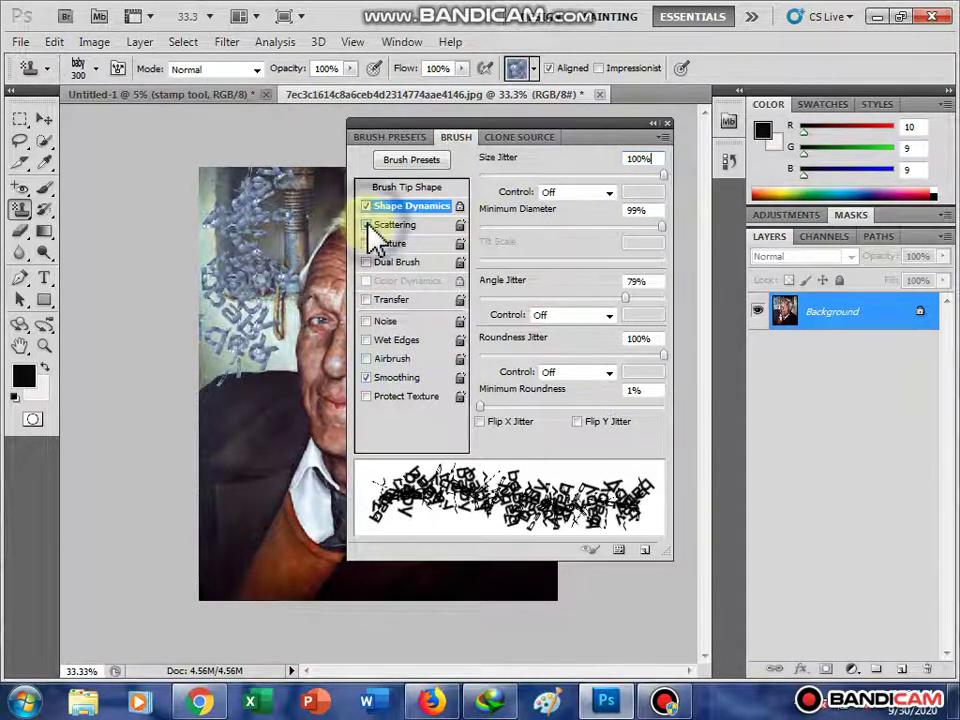
pyautogui.click(367, 243)
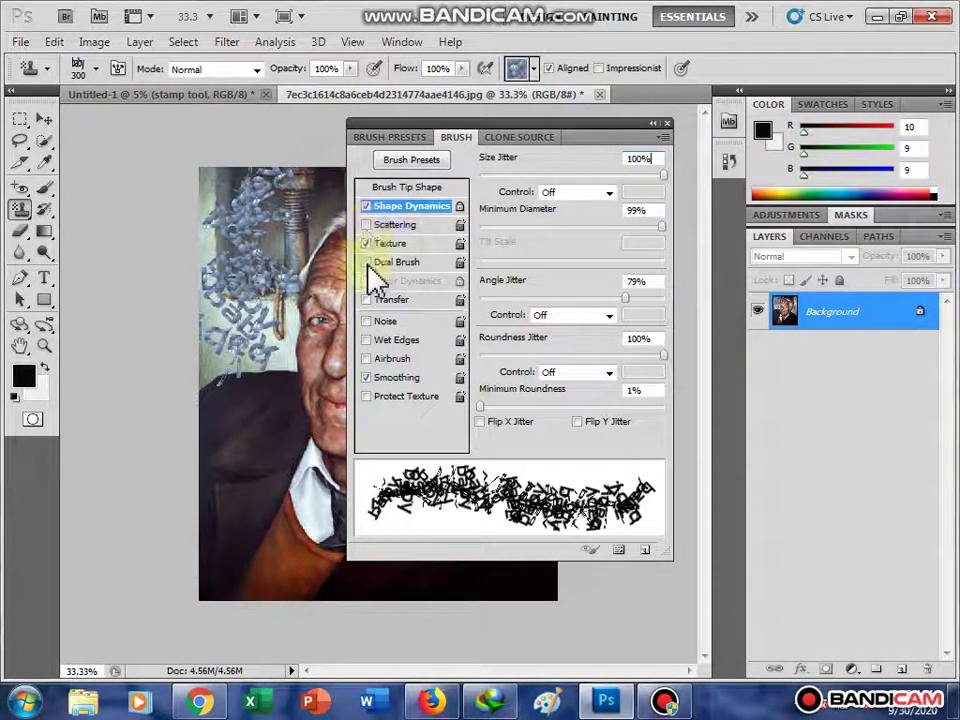
pyautogui.click(367, 262)
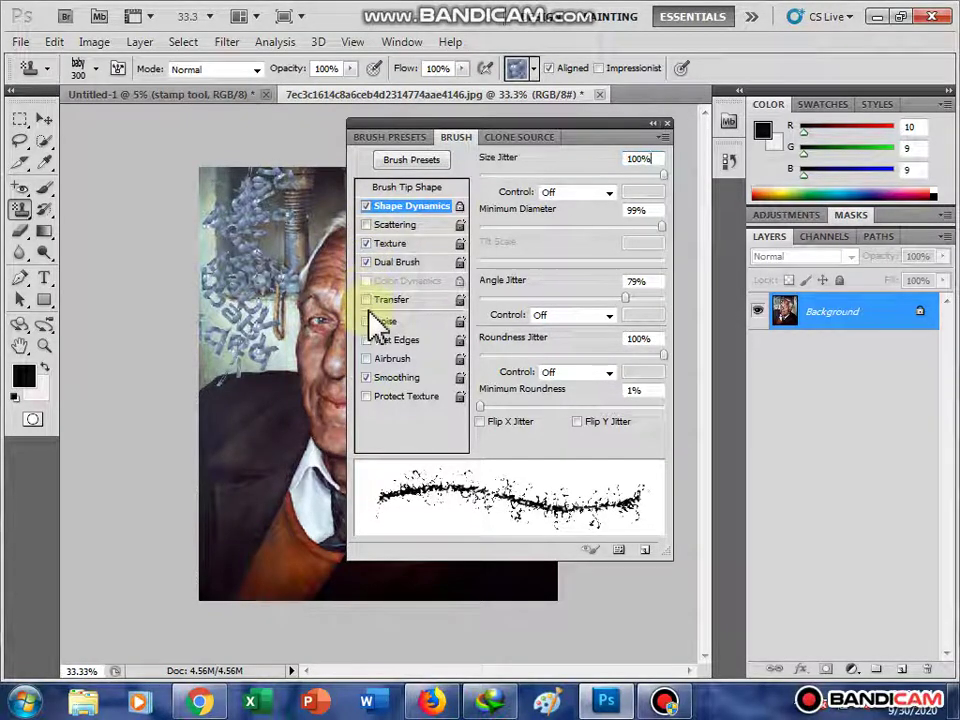
pyautogui.click(366, 300)
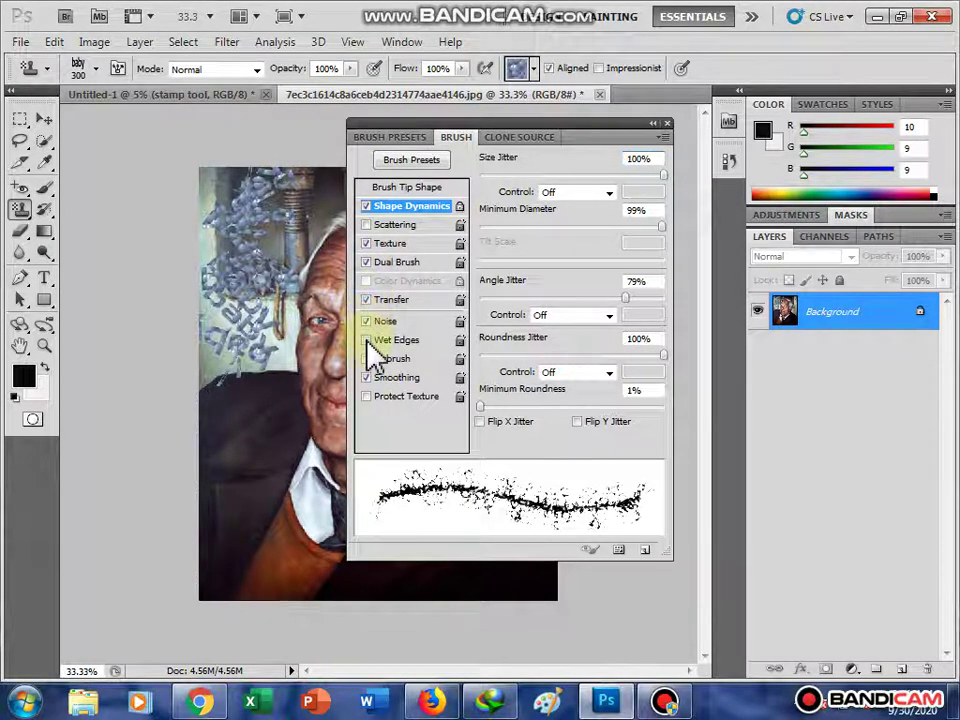
pyautogui.click(366, 340)
pyautogui.click(372, 398)
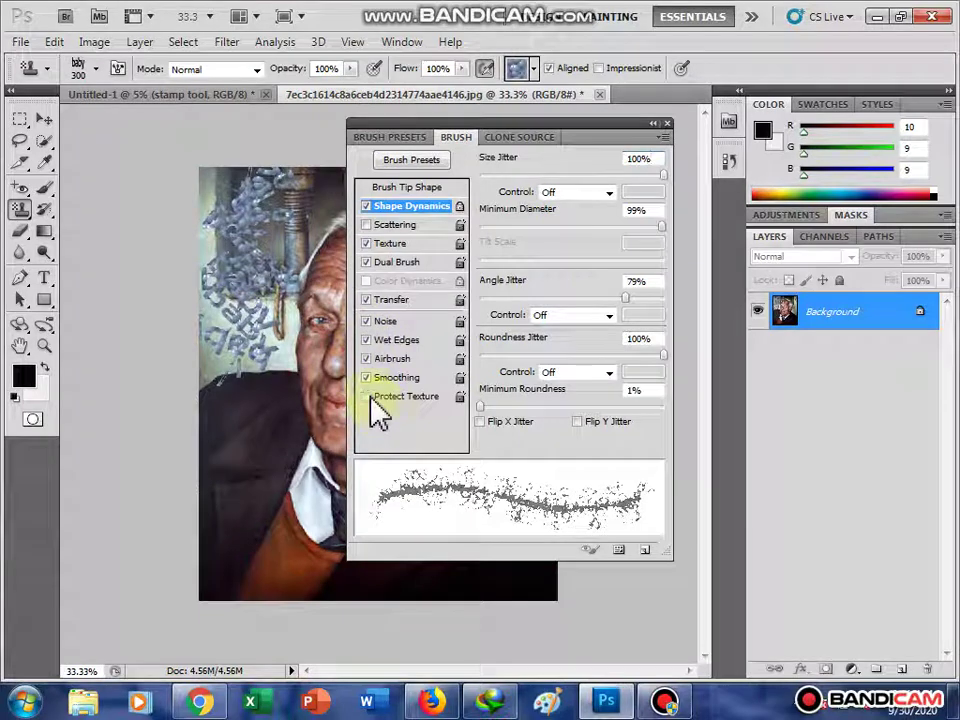
pyautogui.click(402, 188)
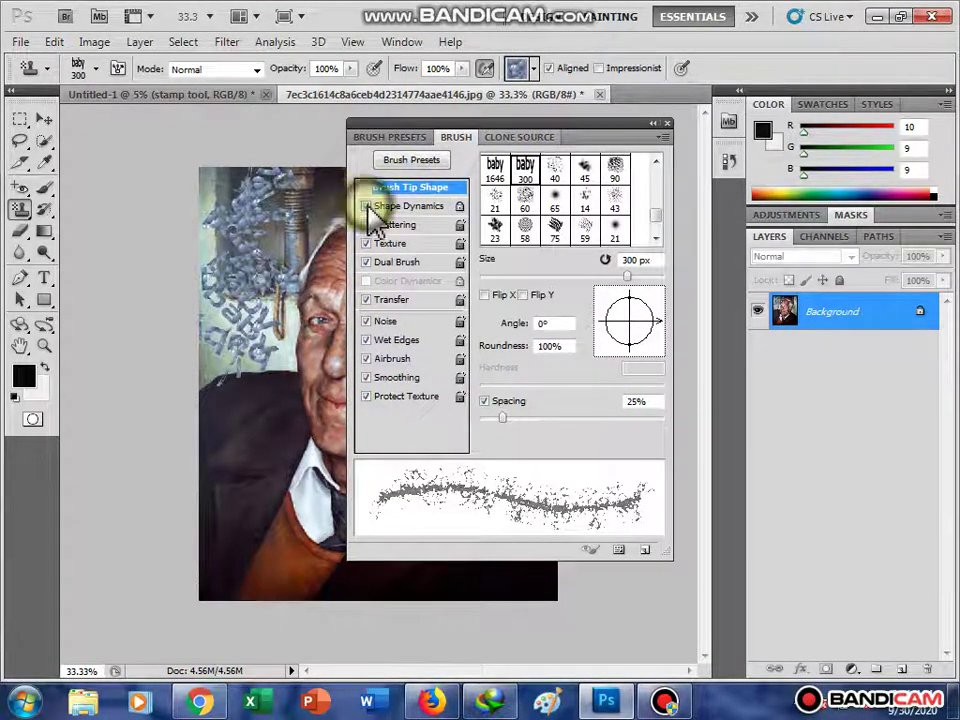
pyautogui.click(366, 206)
pyautogui.click(366, 224)
pyautogui.click(366, 243)
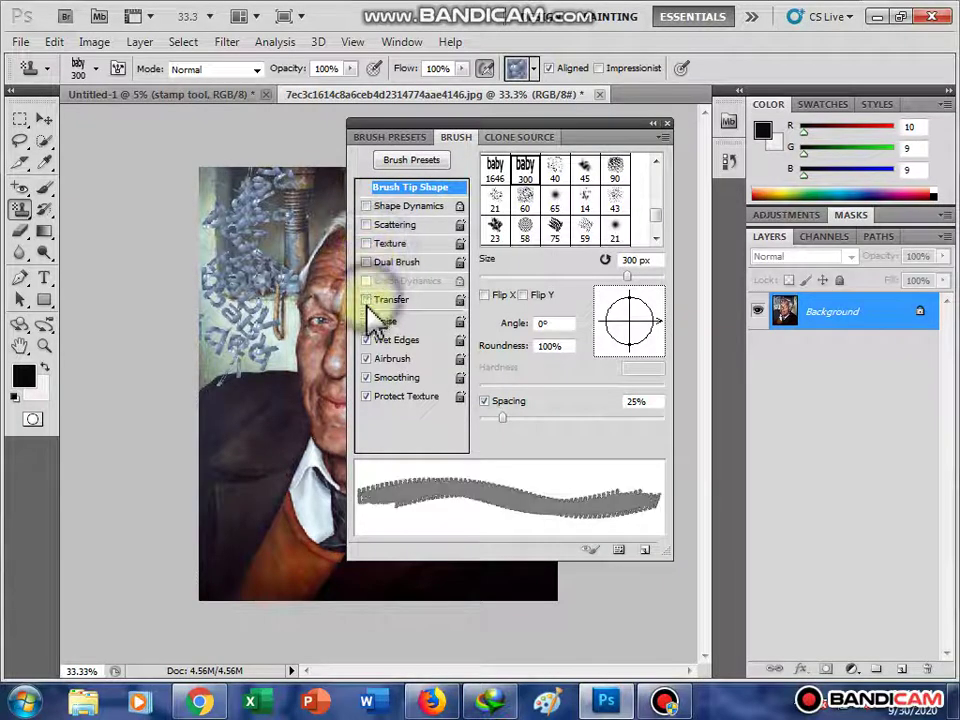
pyautogui.click(367, 340)
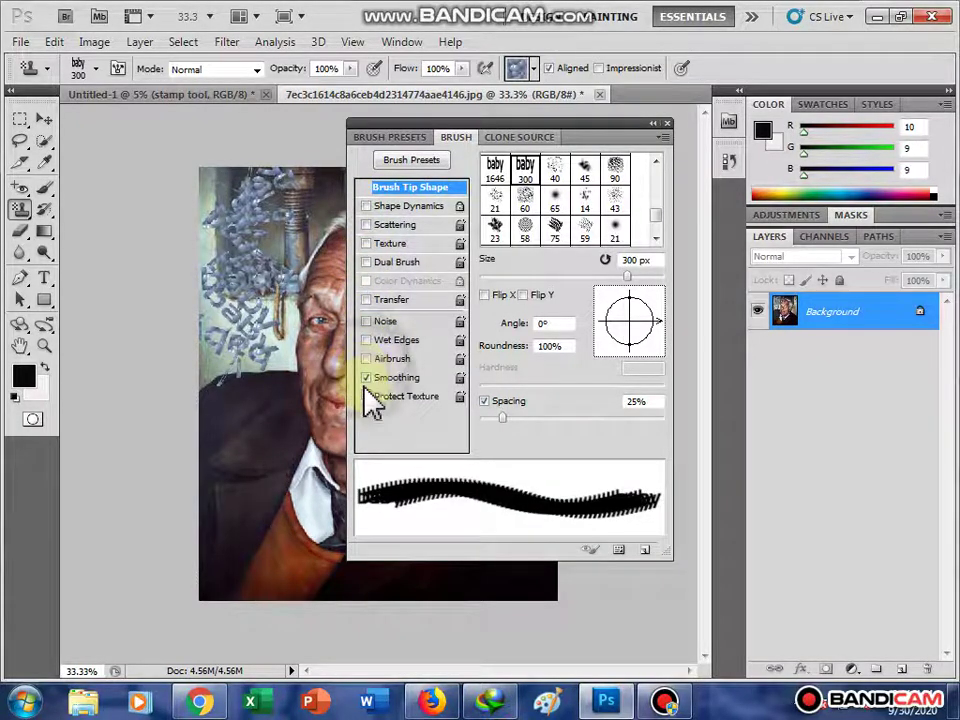
pyautogui.click(366, 378)
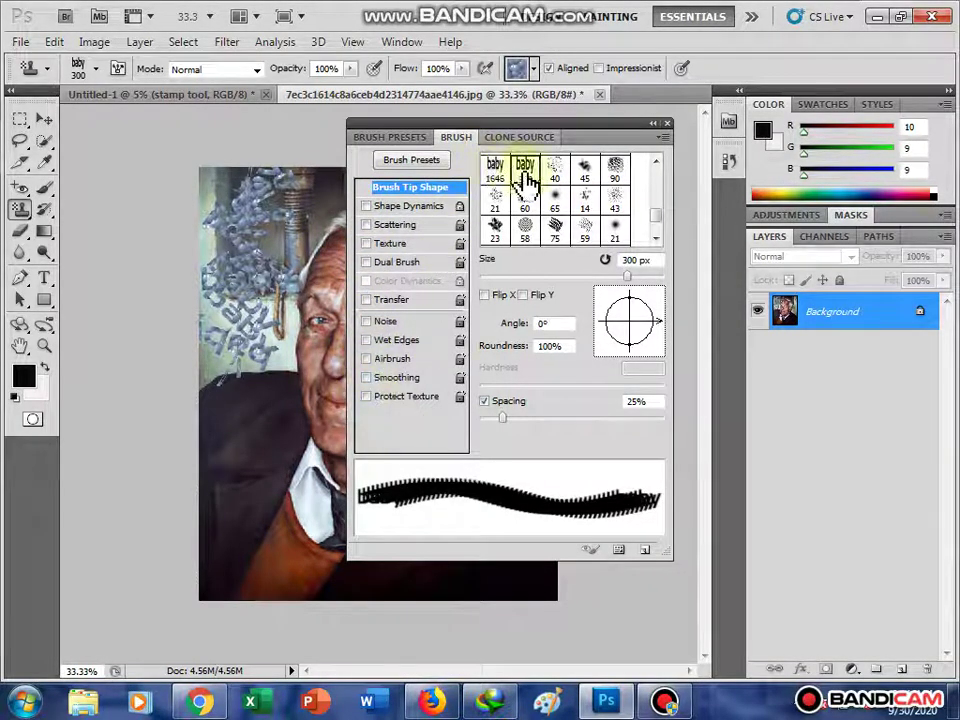
# - Try the 23 px tip, then set a 58 px textured tip with widely spaced dabs
pyautogui.click(494, 232)
pyautogui.moveTo(508, 421); pyautogui.dragTo(577, 430)
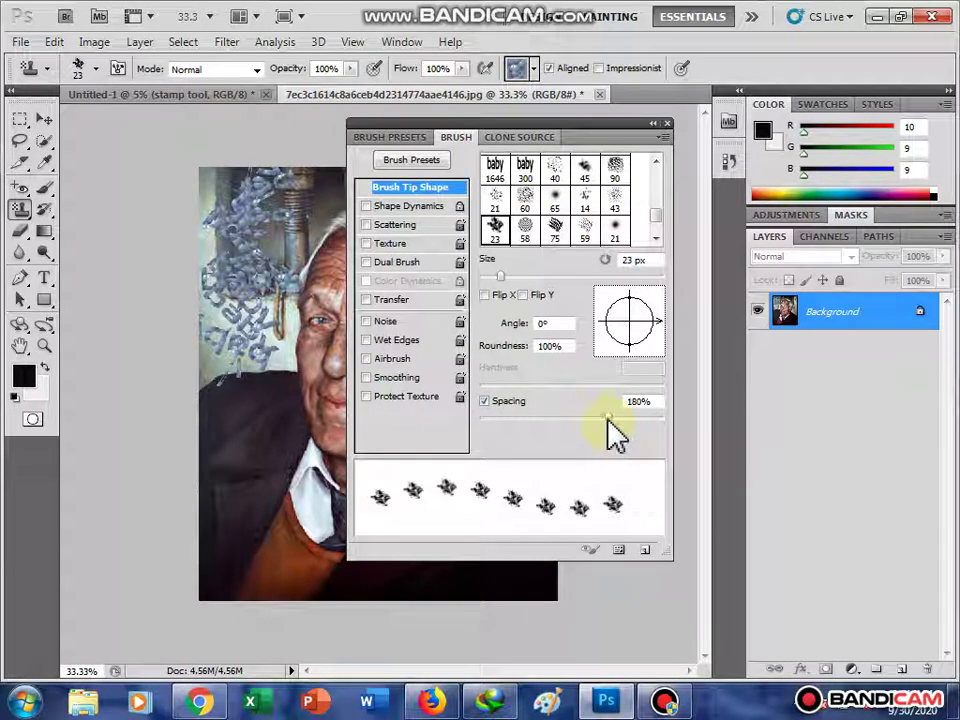
pyautogui.click(523, 232)
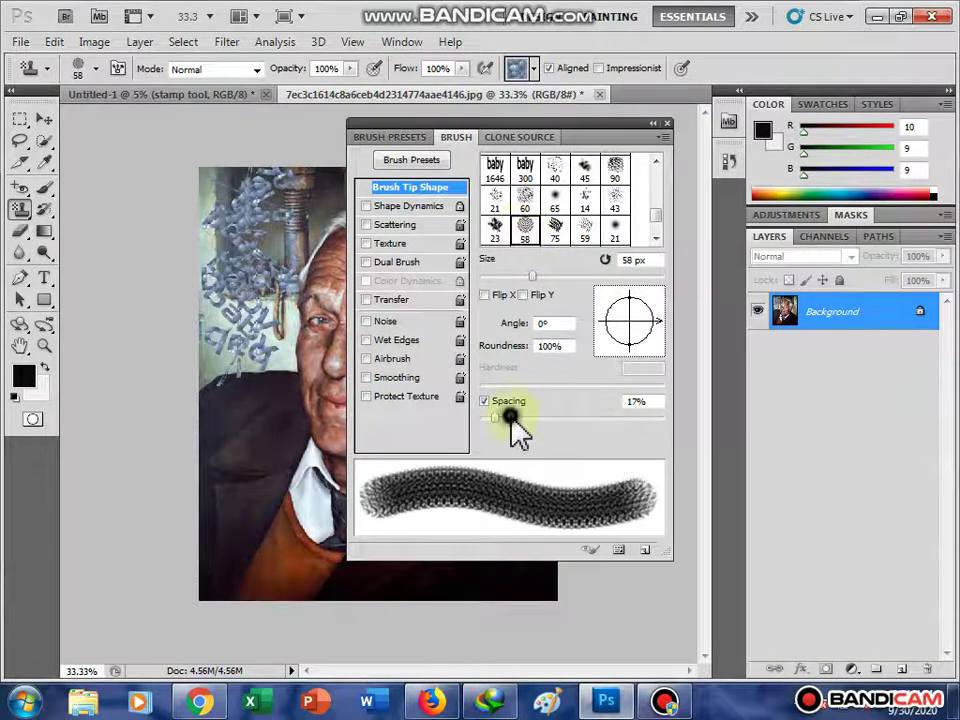
pyautogui.moveTo(511, 418); pyautogui.dragTo(584, 420)
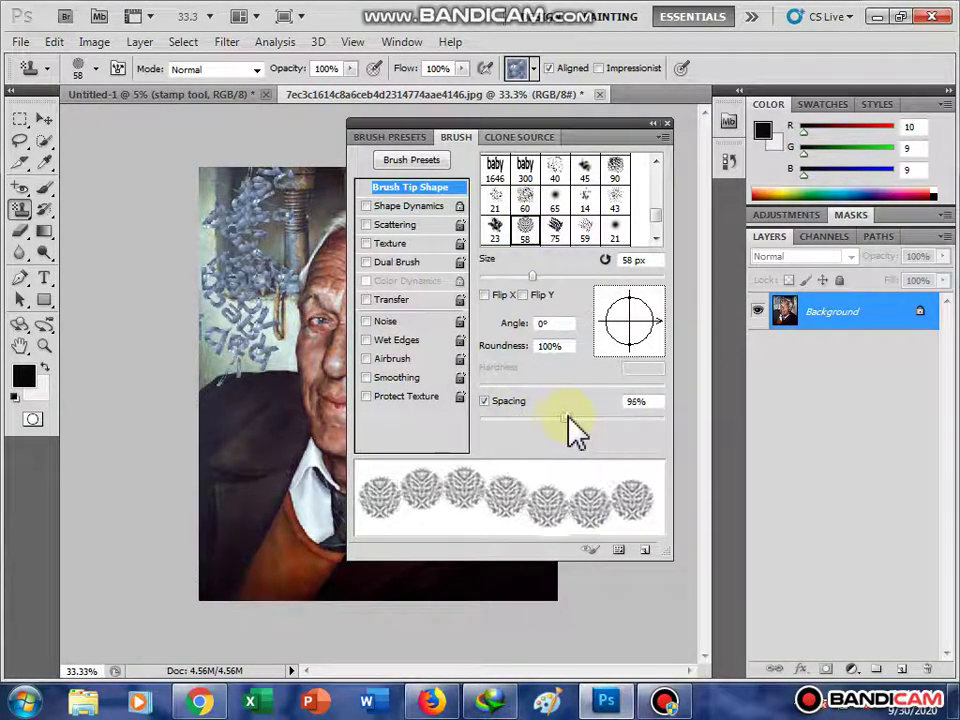
pyautogui.click(660, 124)
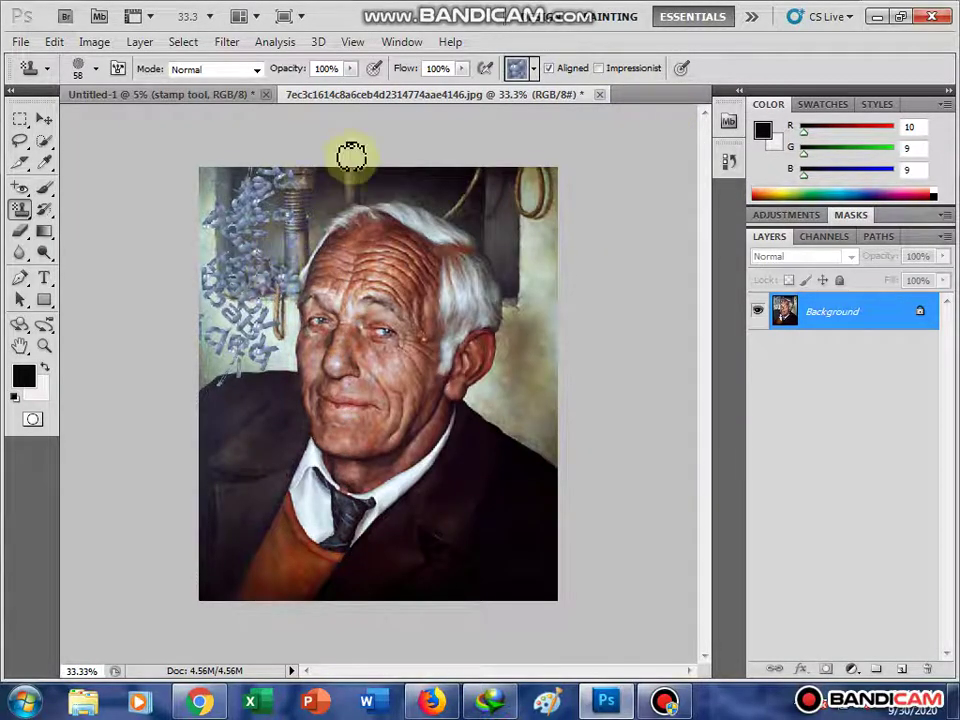
# - Close the stamped portrait without saving and reopen a fresh copy of the portrait jpg
pyautogui.click(599, 94)
pyautogui.click(462, 285)
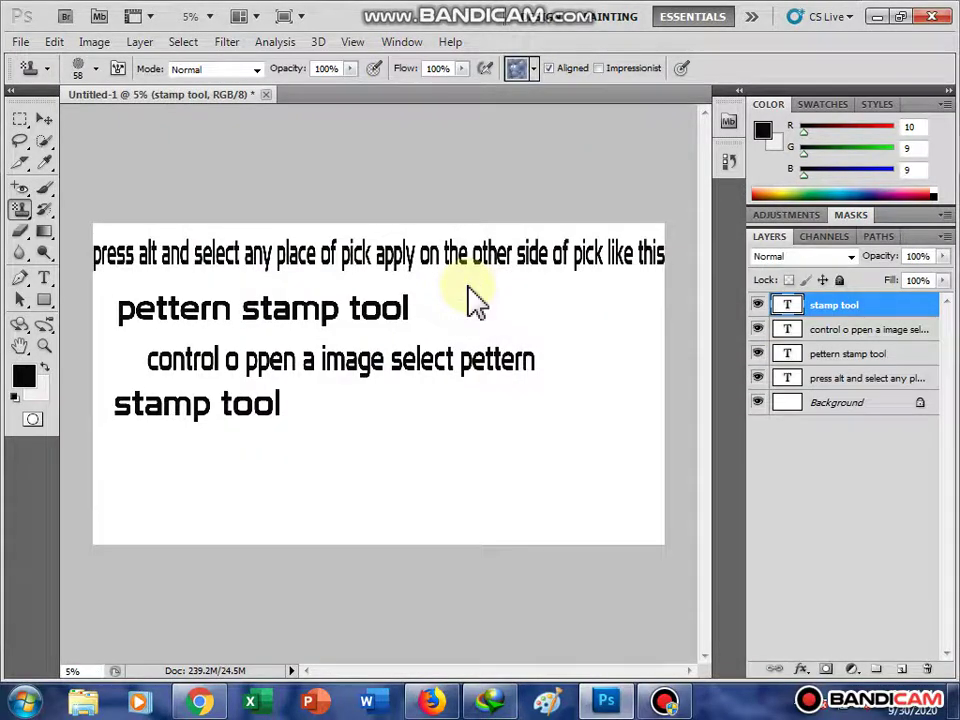
pyautogui.hotkey('ctrl', 'o')
pyautogui.scroll(-3, 468, 293)
pyautogui.scroll(2, 458, 280)
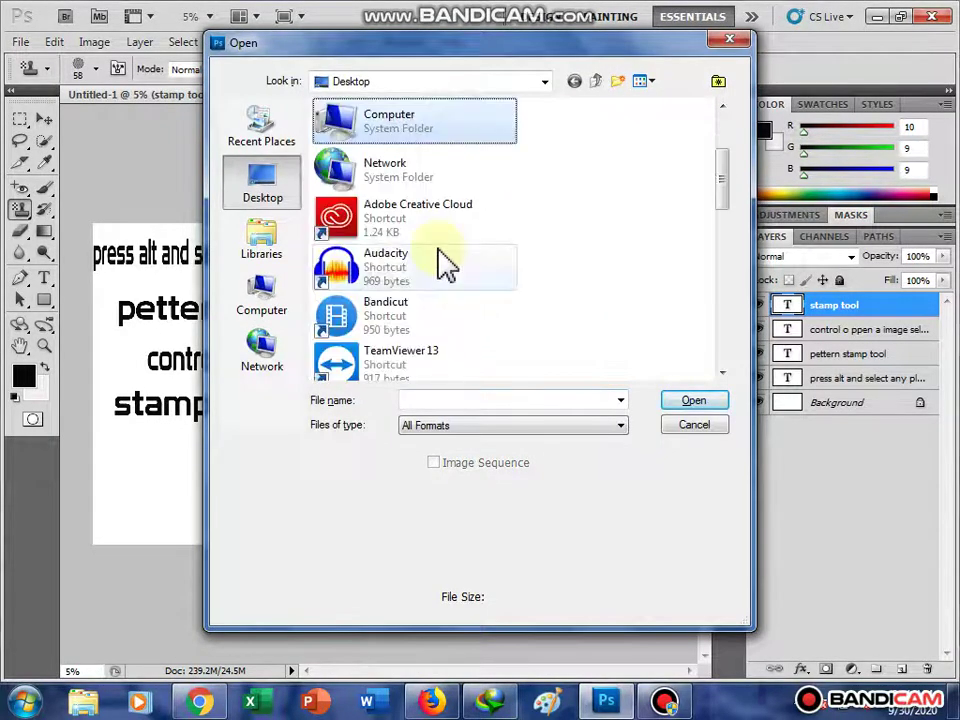
pyautogui.scroll(1, 445, 225)
pyautogui.scroll(-3, 420, 198)
pyautogui.click(500, 315)
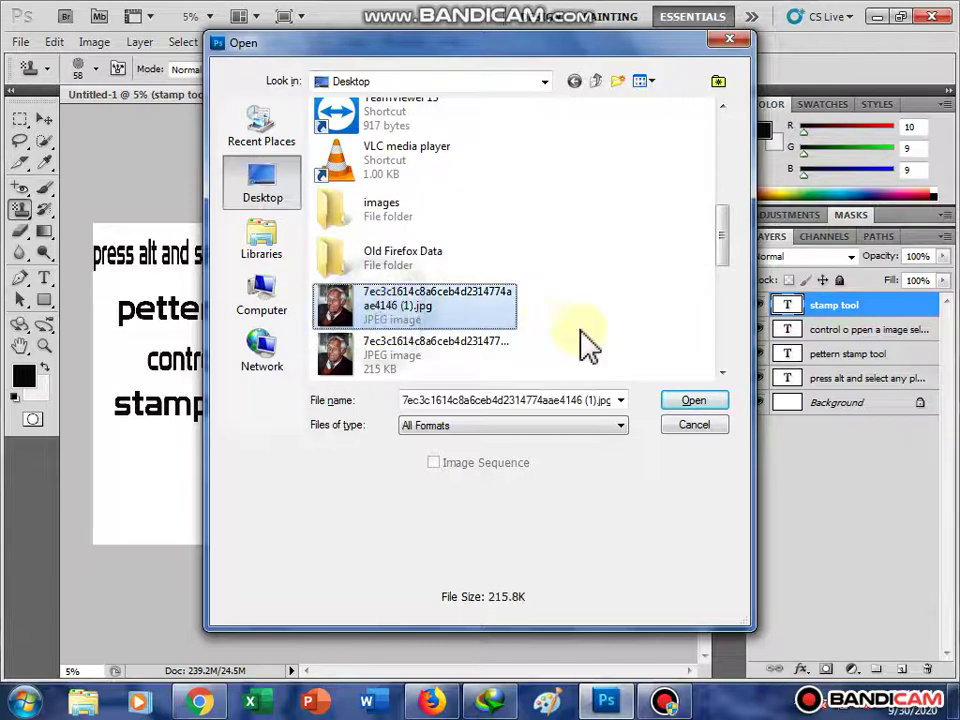
pyautogui.click(694, 400)
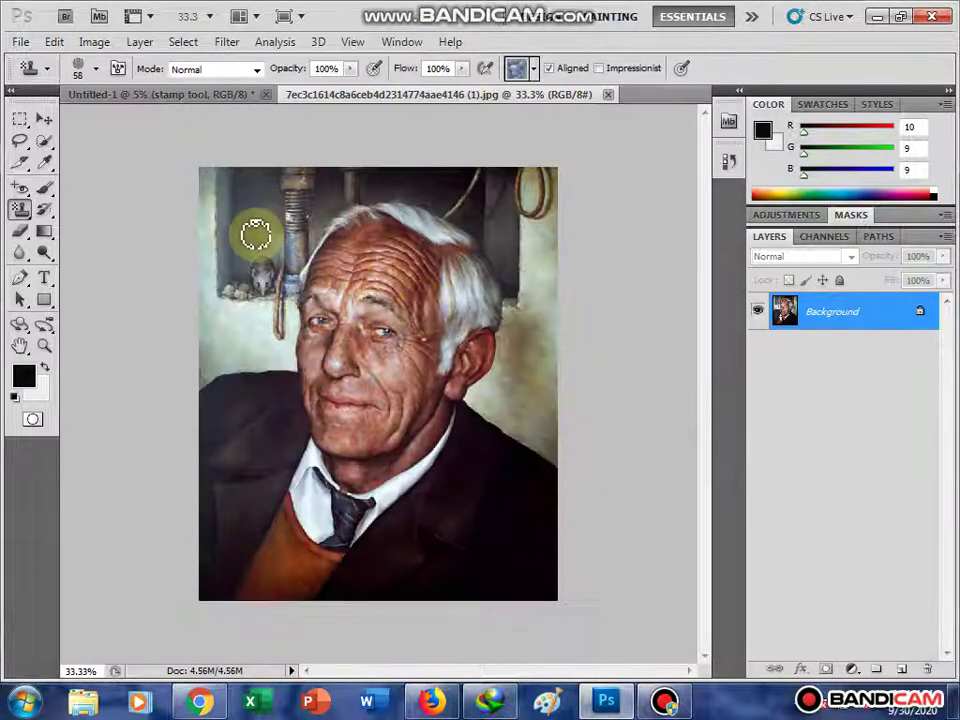
# - Stamp blue pattern down the upper-left wall, left edge and above the head at sizes 300, 125, 150
pyautogui.moveTo(240, 219); pyautogui.dragTo(245, 232)
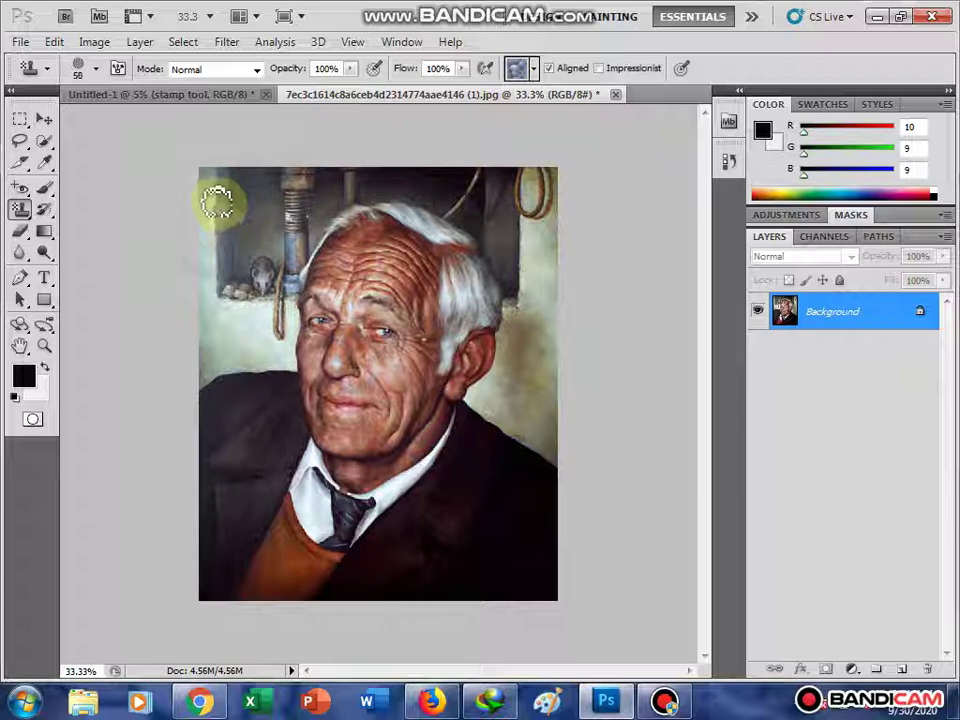
pyautogui.press(']')
pyautogui.press(']')
pyautogui.press(']')
pyautogui.press(']')
pyautogui.press(']')
pyautogui.press(']')
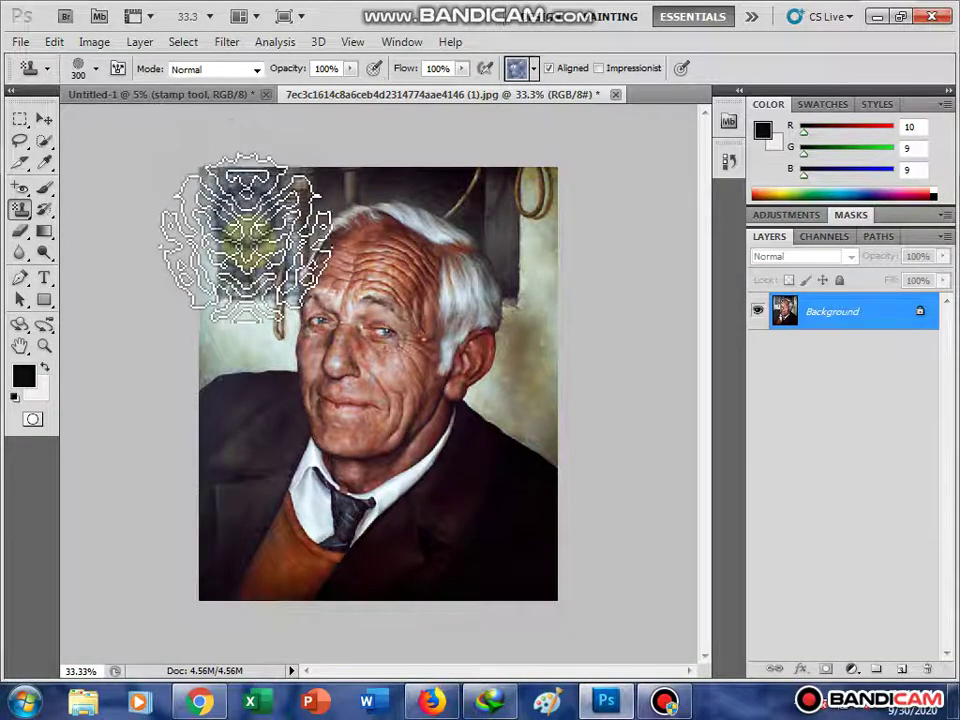
pyautogui.moveTo(245, 238); pyautogui.dragTo(245, 318)
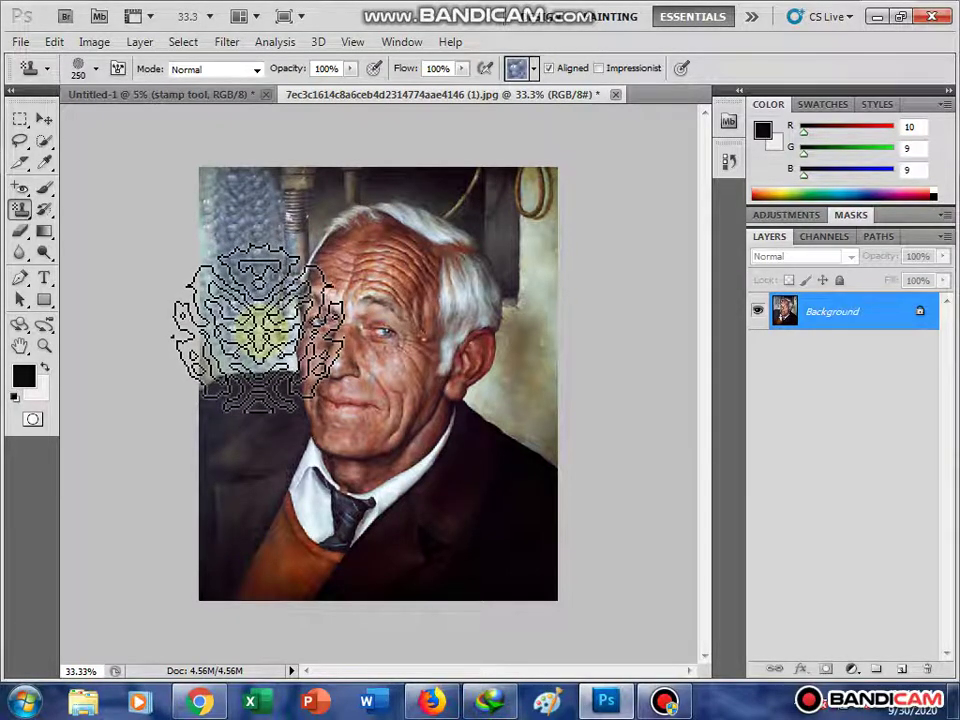
pyautogui.press('[')
pyautogui.press('[')
pyautogui.press('[')
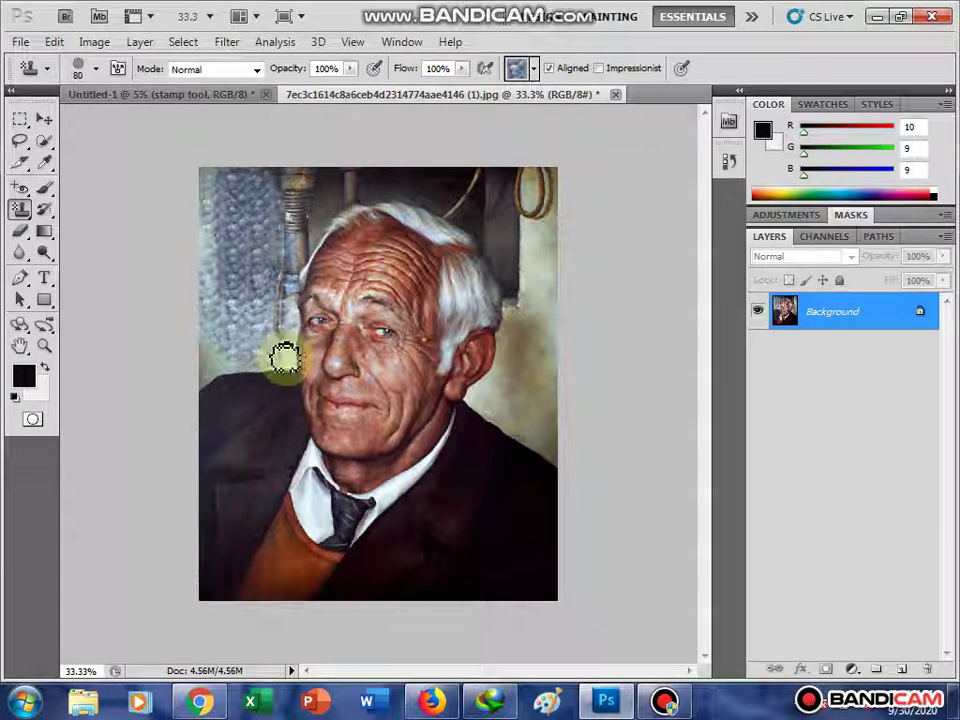
pyautogui.moveTo(224, 364); pyautogui.dragTo(213, 372)
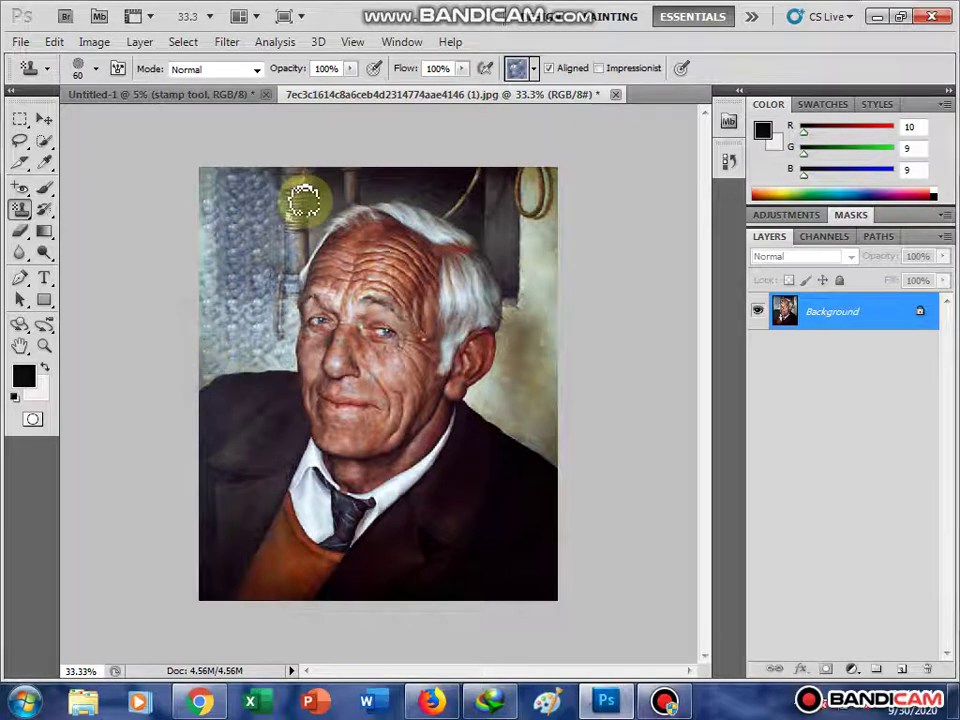
pyautogui.press(']')
pyautogui.press(']')
pyautogui.press(']')
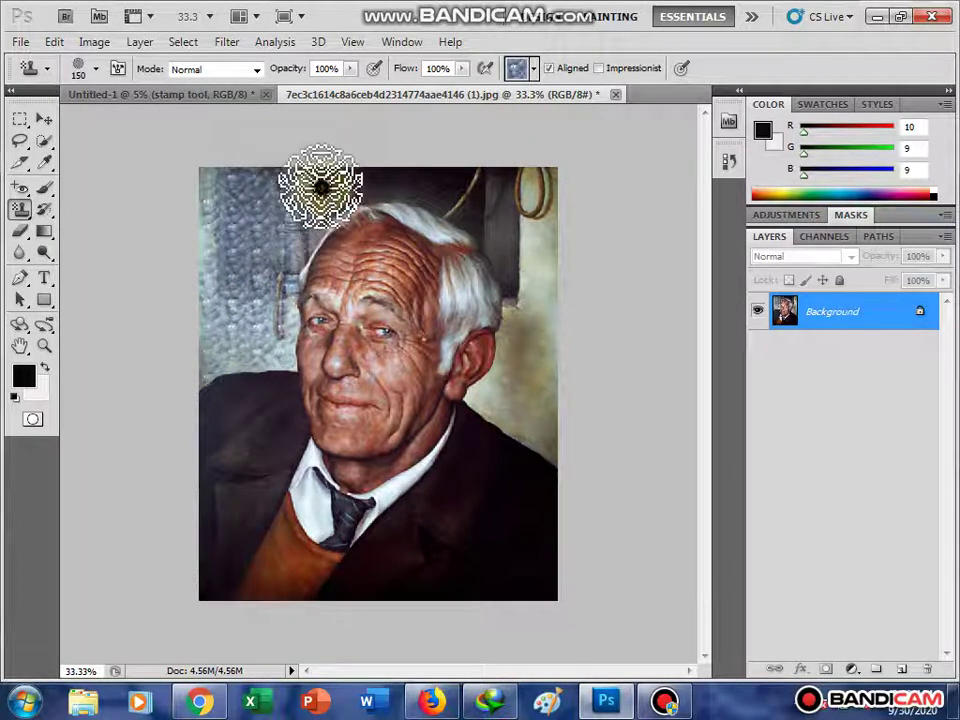
pyautogui.moveTo(340, 188); pyautogui.dragTo(421, 186)
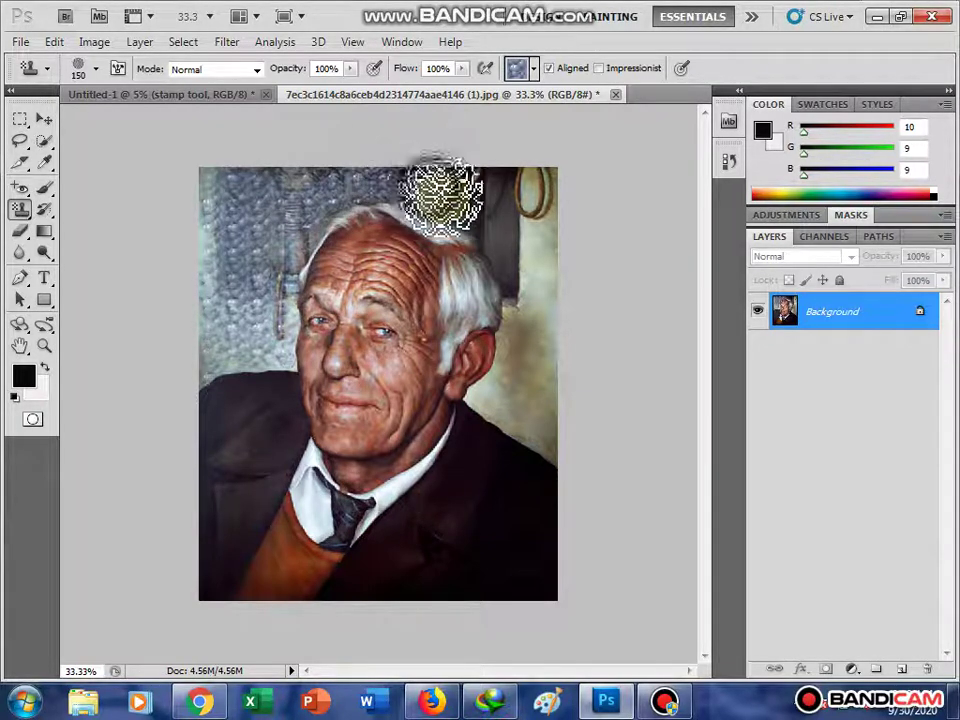
# - Resize the stamp brush through 175, 400, 125 to 100 and stamp a patch on the upper-left background
pyautogui.press(']')
pyautogui.press(']')
pyautogui.press(']')
pyautogui.press(']')
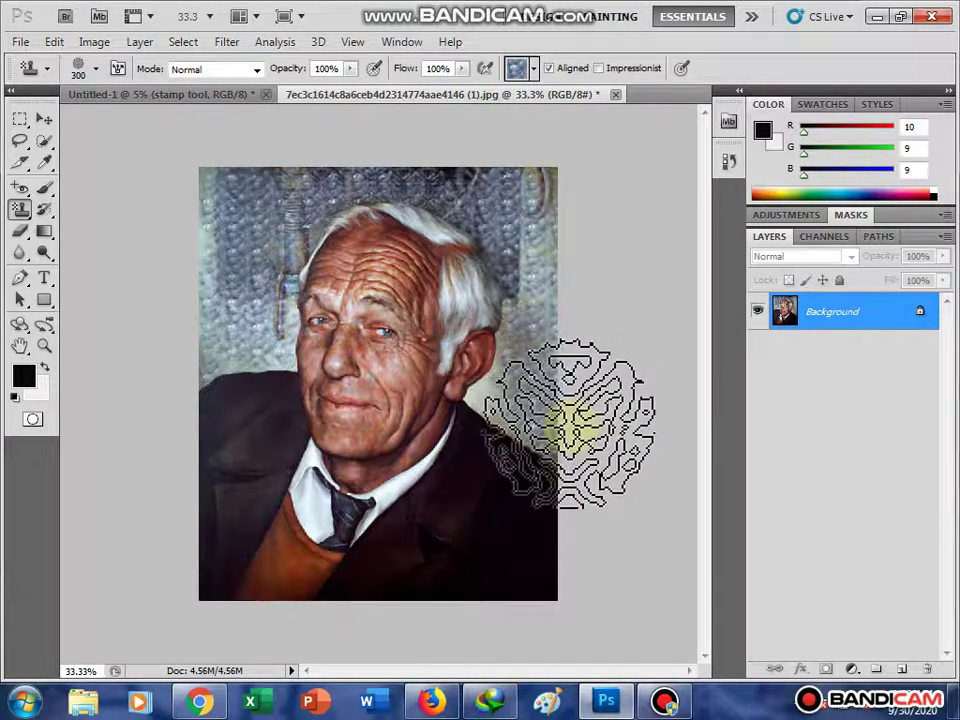
pyautogui.press(']')
pyautogui.press(']')
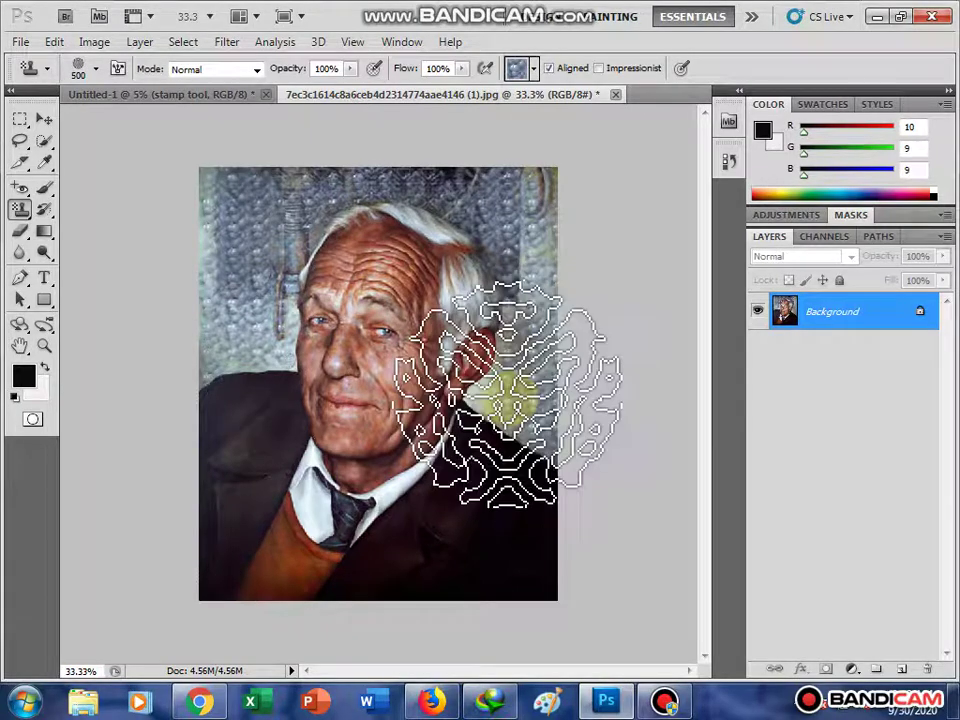
pyautogui.press('[')
pyautogui.press('[')
pyautogui.press('[')
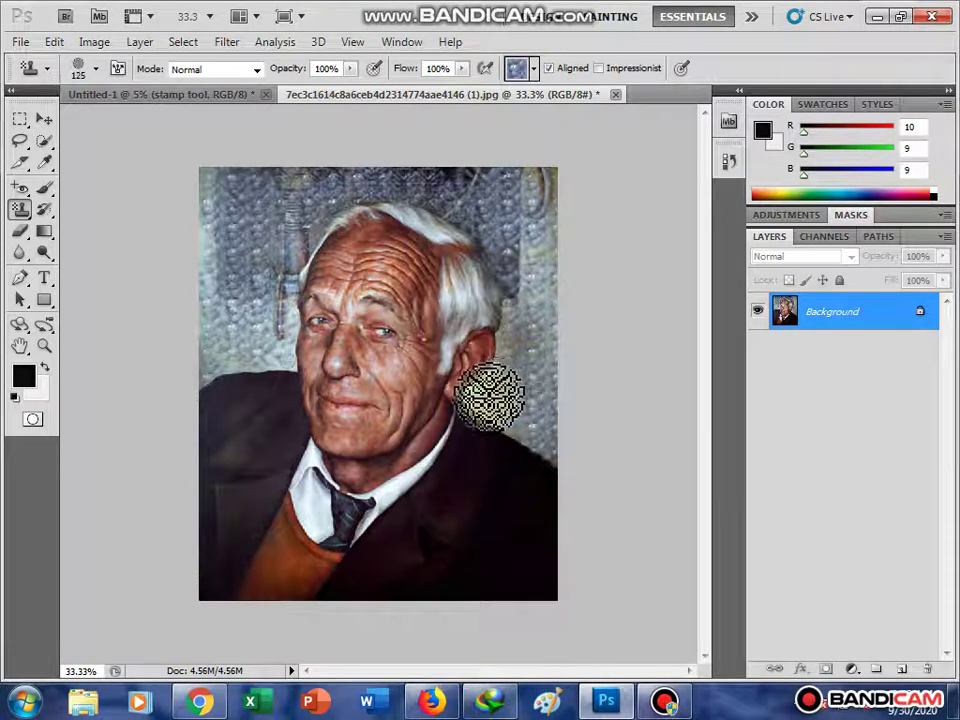
pyautogui.press('[')
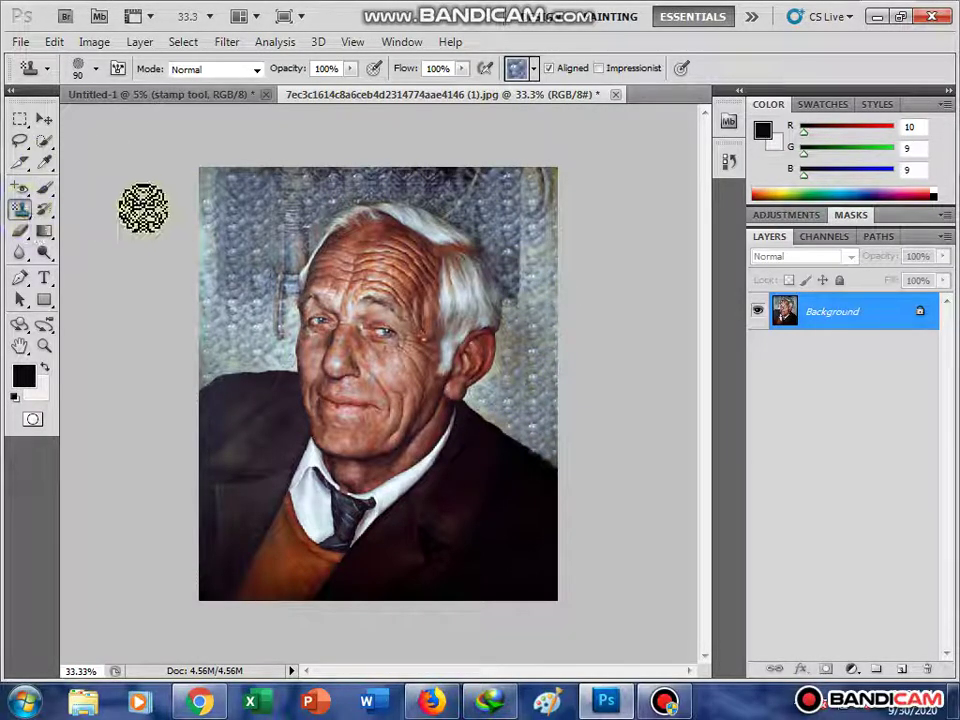
pyautogui.click(264, 194)
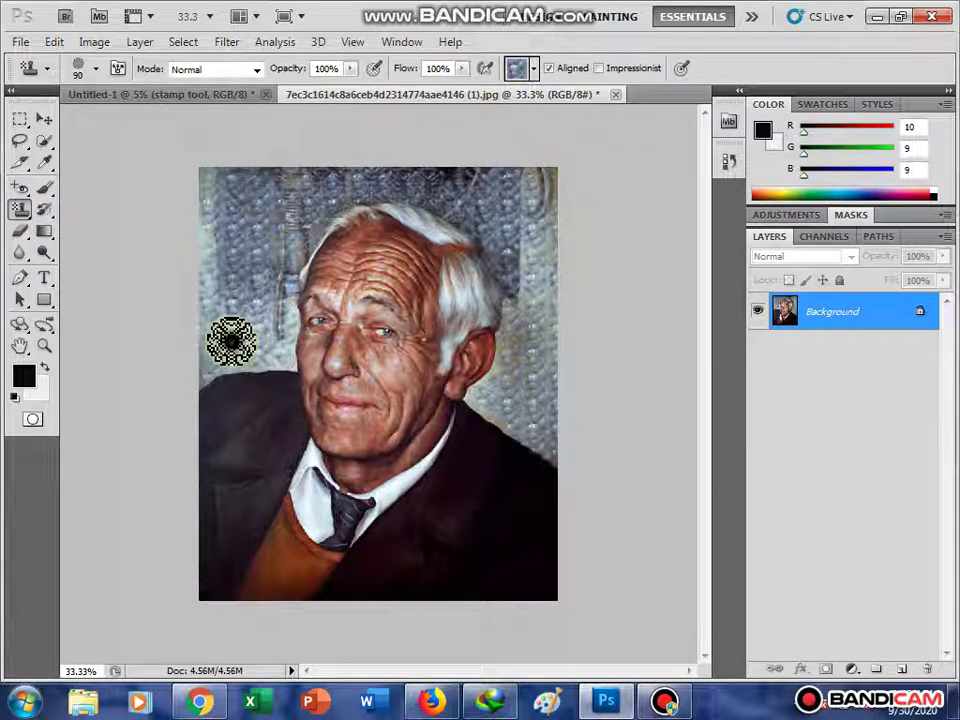
pyautogui.click(30, 224)
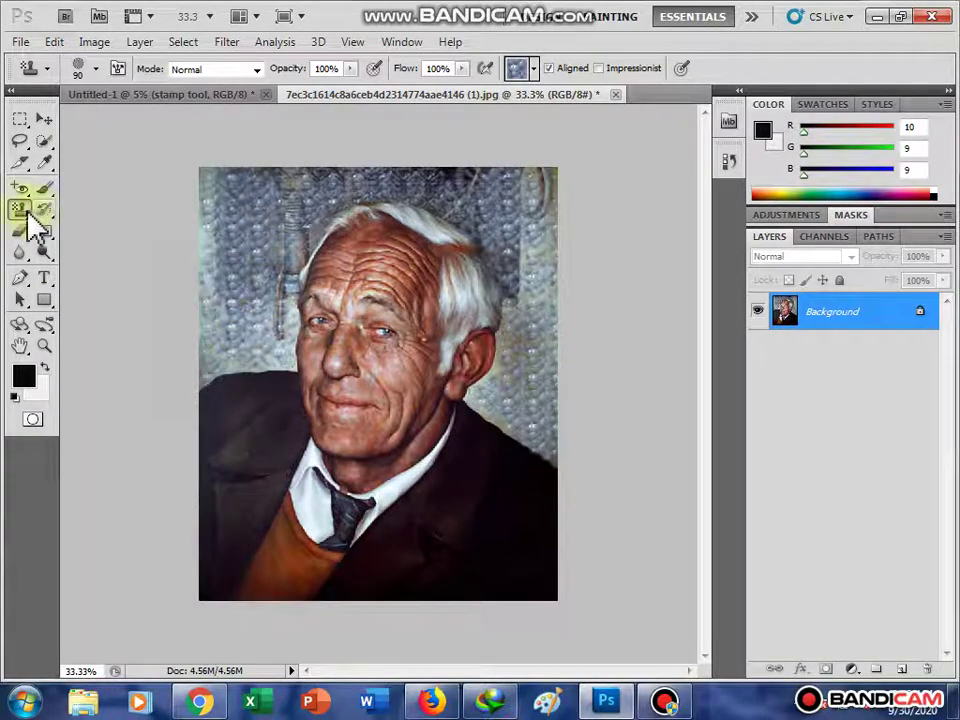
# - Switch the stamp brush to the 75 px bristle tip with wide spacing, after trying the hard round 25 px
pyautogui.click(118, 68)
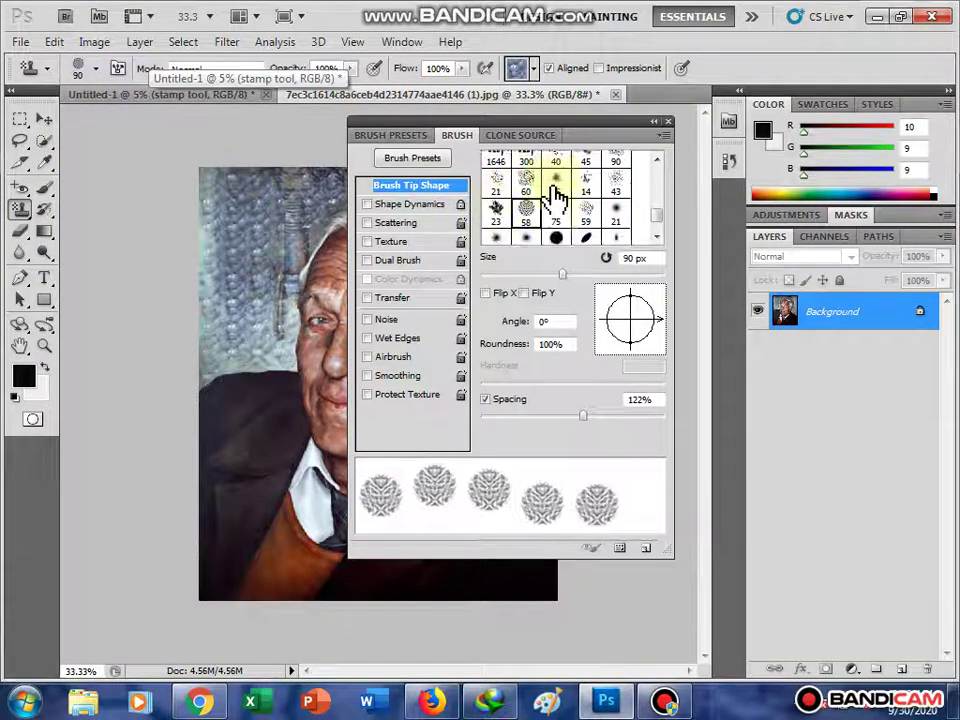
pyautogui.scroll(-1, 555, 198)
pyautogui.click(556, 210)
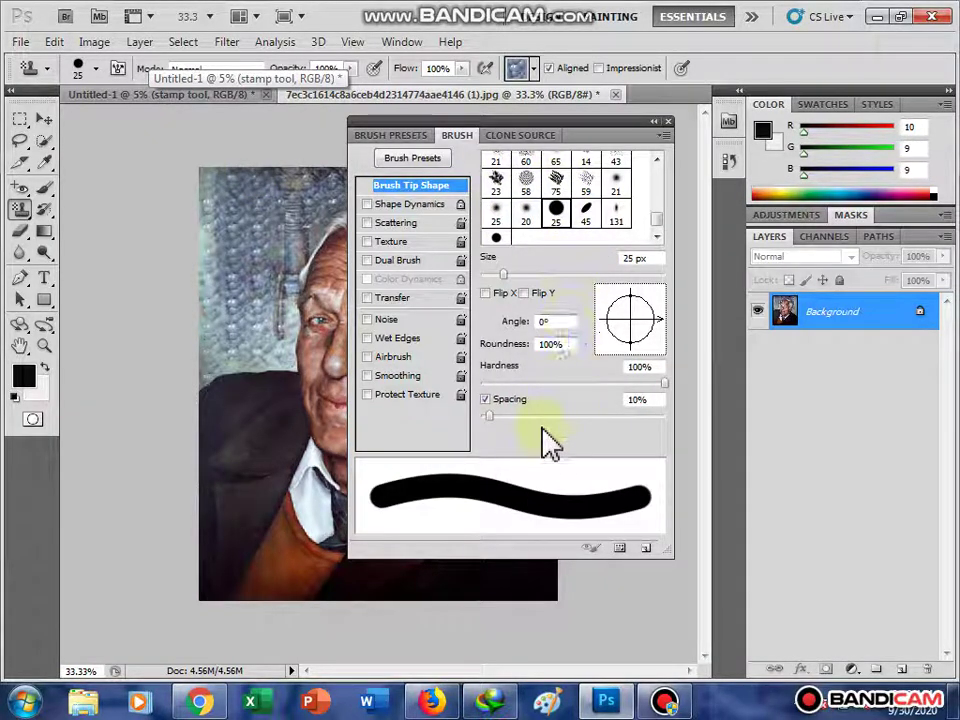
pyautogui.moveTo(546, 416); pyautogui.dragTo(618, 418)
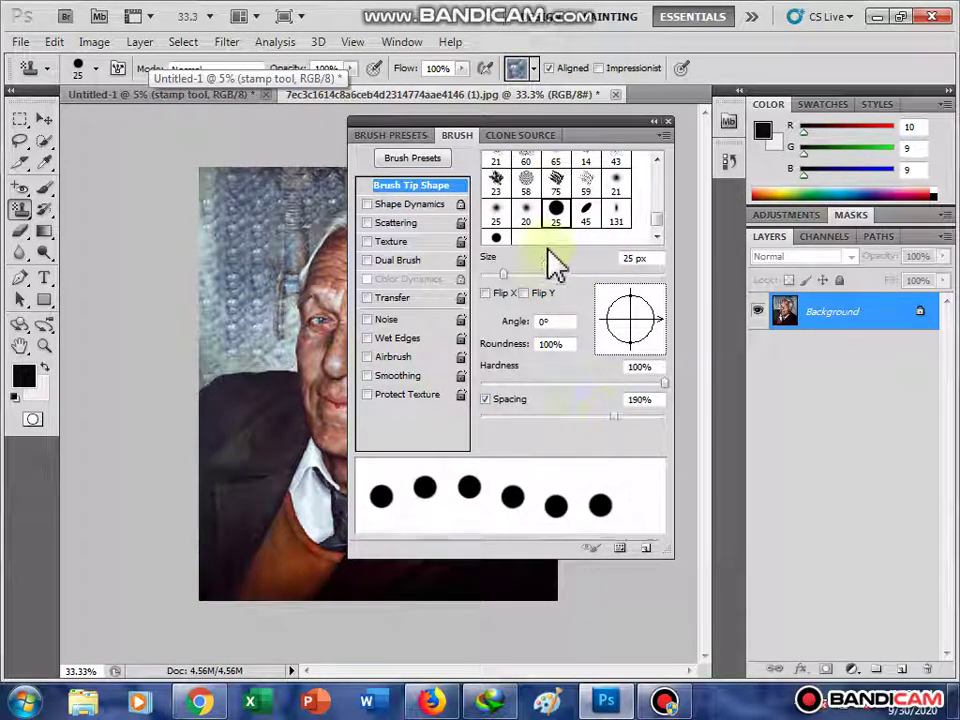
pyautogui.click(562, 186)
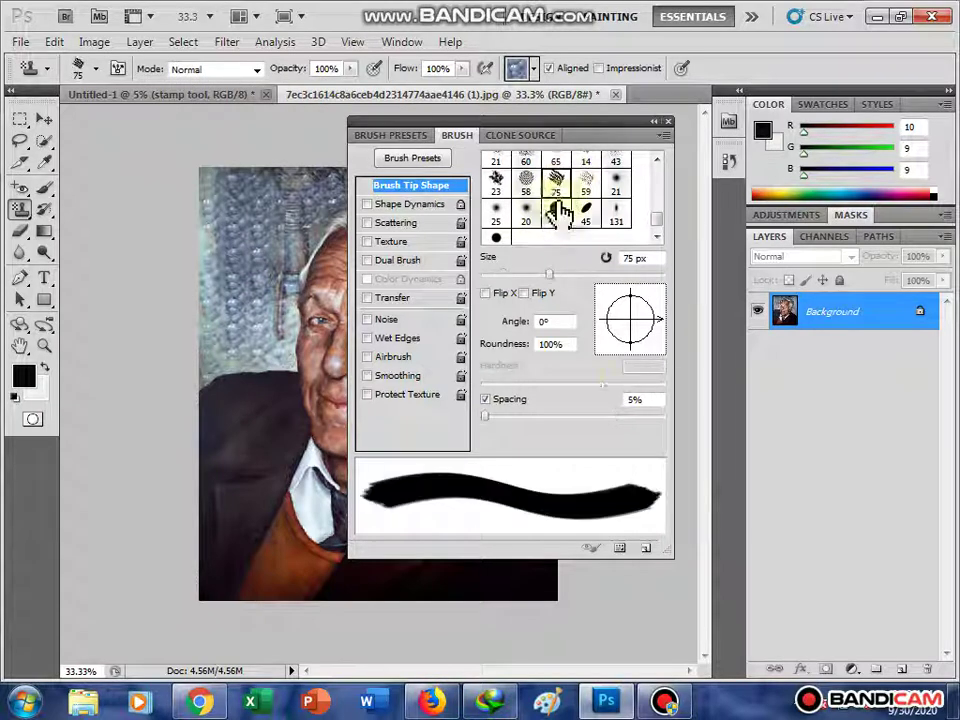
pyautogui.moveTo(546, 416); pyautogui.dragTo(606, 417)
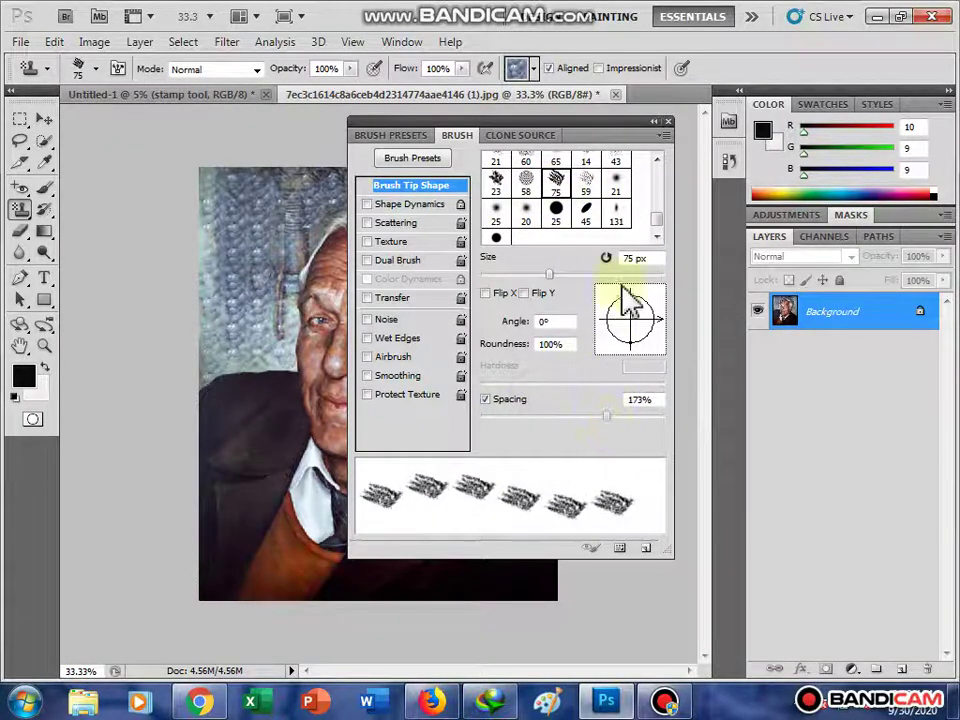
pyautogui.click(668, 122)
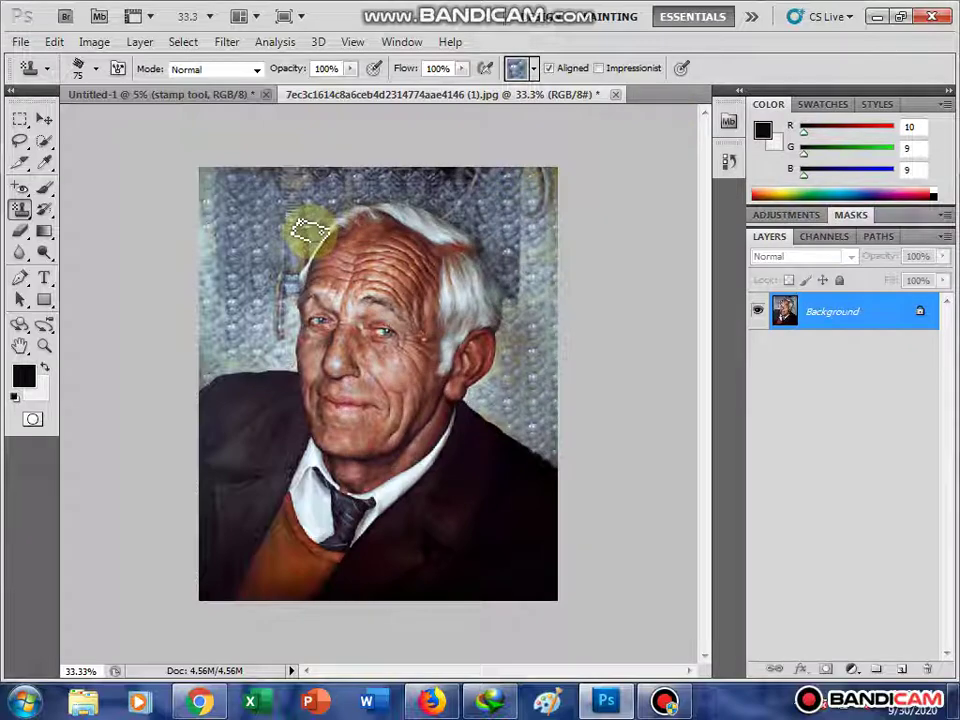
# - Enlarge the brush to 400, stamp more pattern, and undo the stroke that landed on the jacket
pyautogui.press(']')
pyautogui.press(']')
pyautogui.press(']')
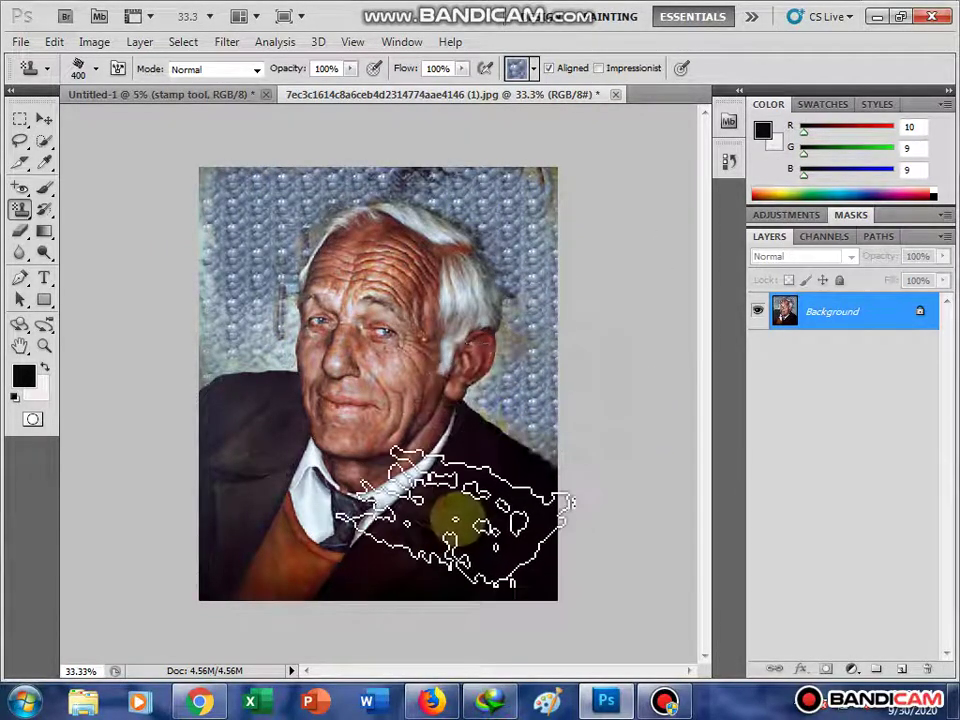
pyautogui.click(452, 514)
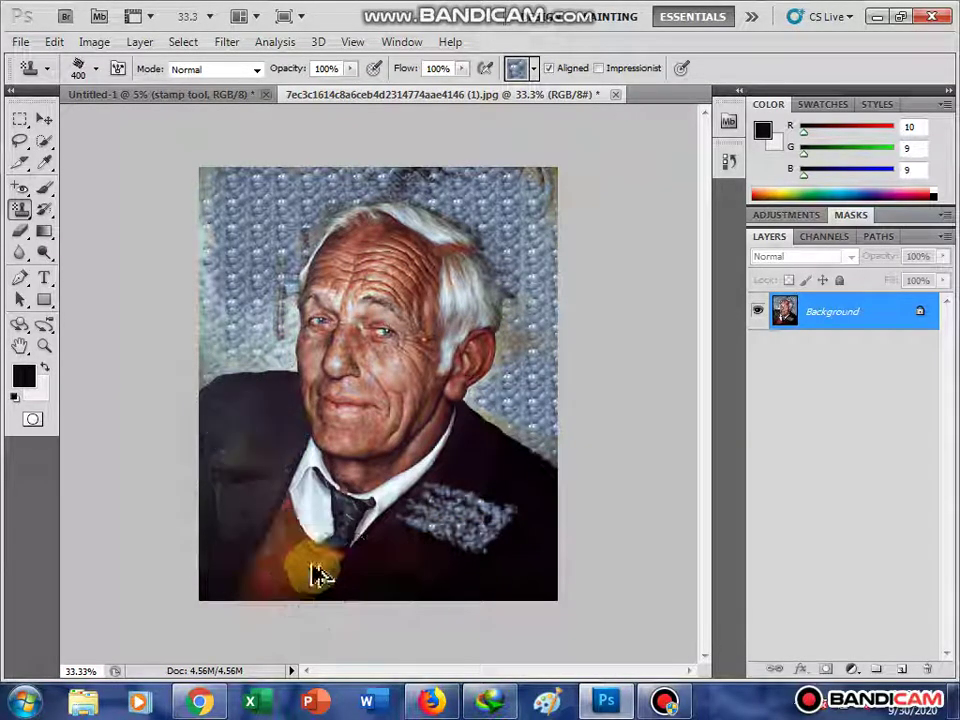
pyautogui.hotkey('ctrl', 'z')
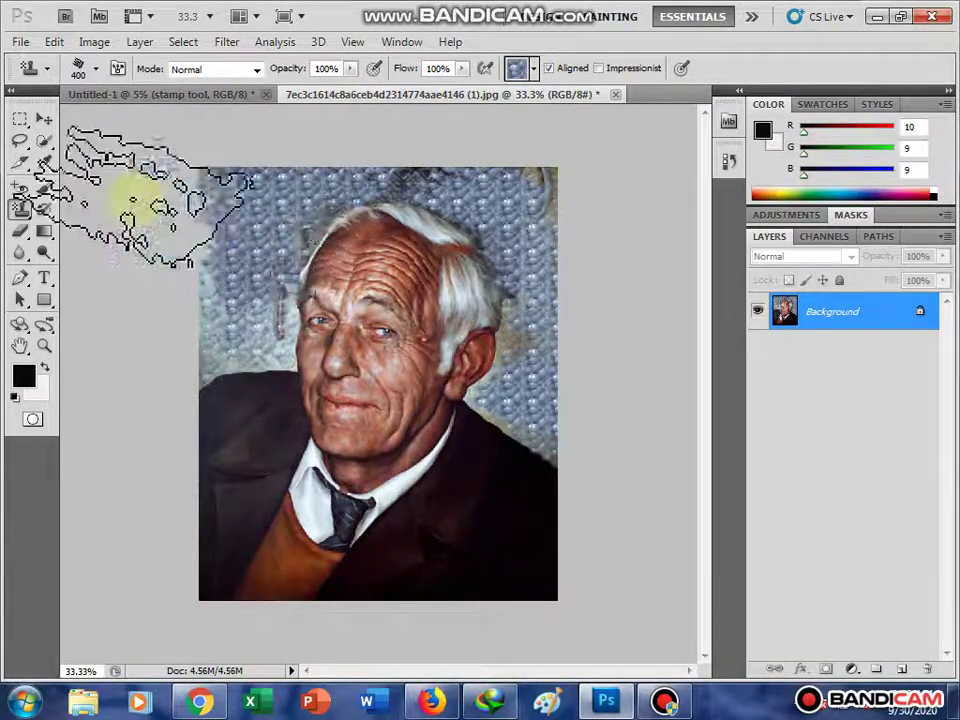